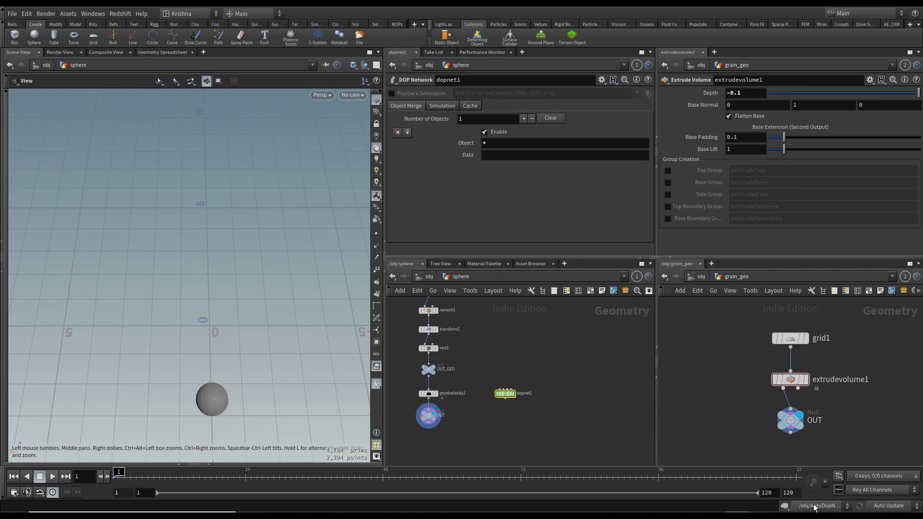
# Step: Make /obj/sphere/dopnet1 the current simulation and rename that DOP network as sphere_dopnet
pyautogui.click(817, 506)
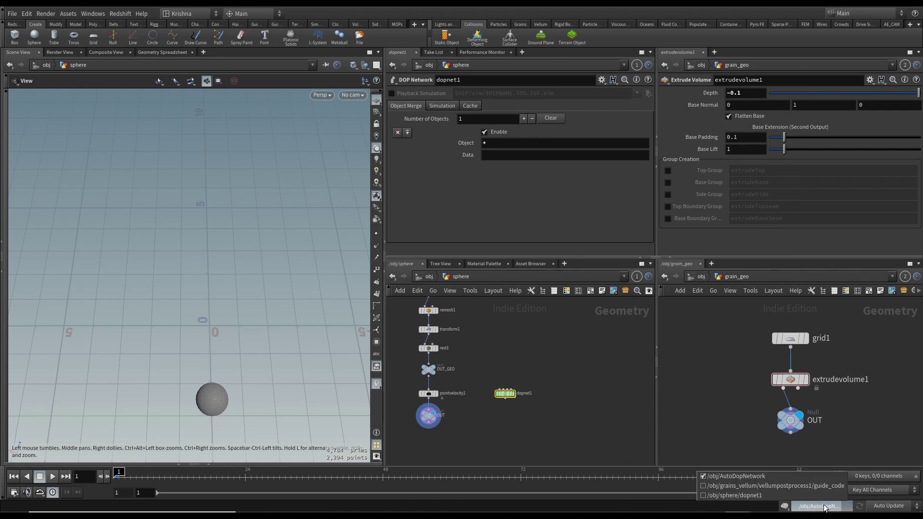
pyautogui.click(704, 495)
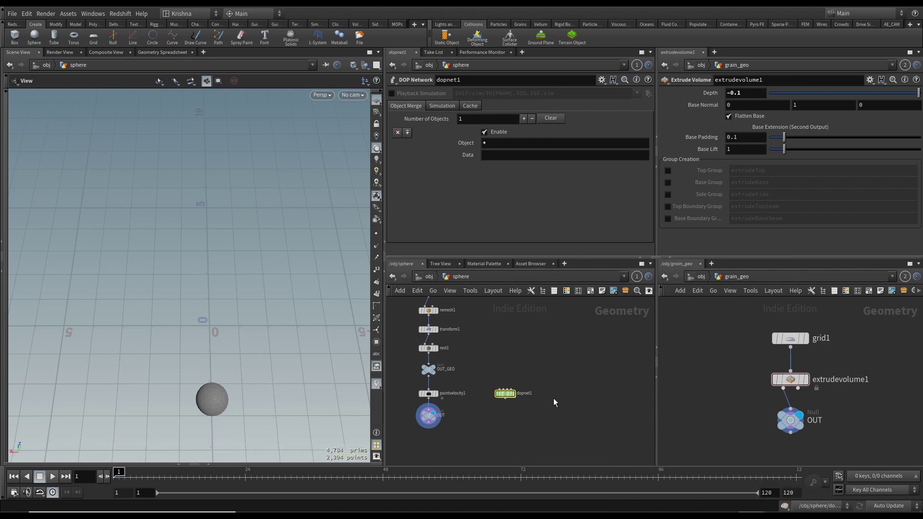
pyautogui.doubleClick(531, 394)
pyautogui.write('sphere_dopnet')
pyautogui.press('Return')
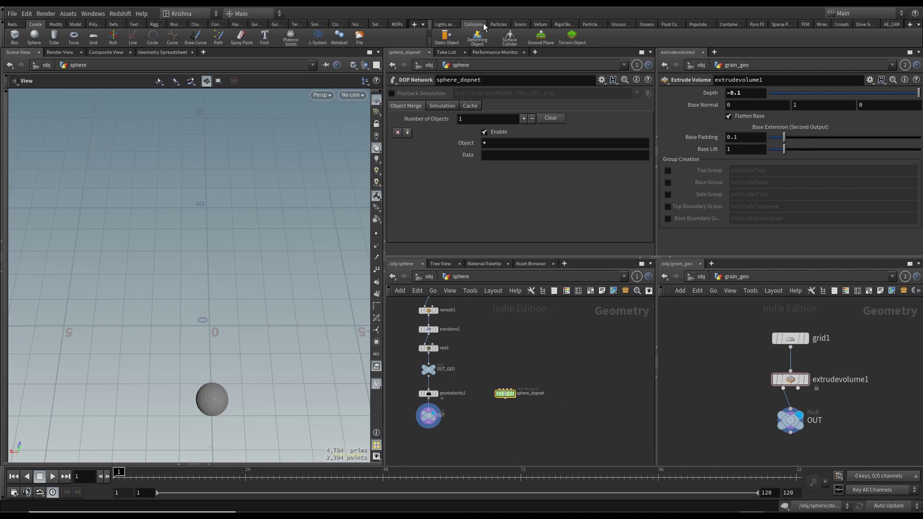
# Step: Apply a Vellum Strut Softbody to the sphere object and move the resulting softbody_vellum node beside grains_vellum
pyautogui.click(540, 25)
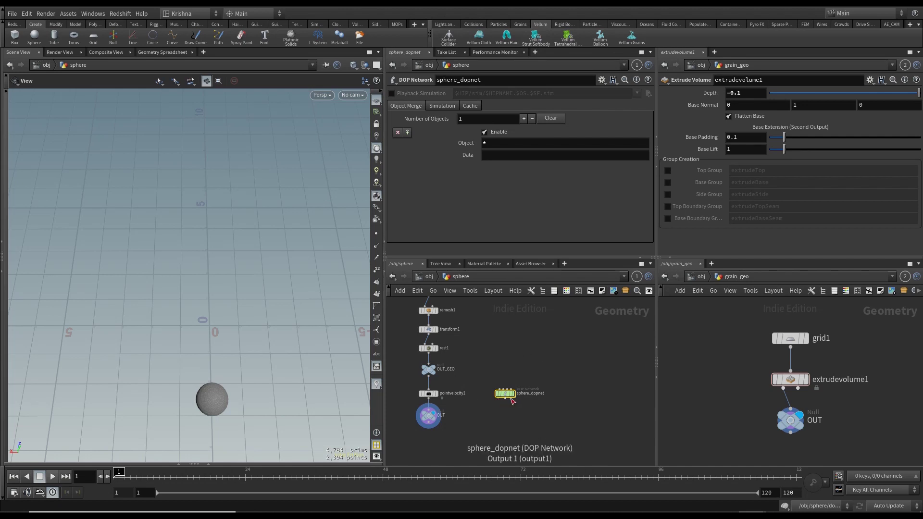
pyautogui.scroll(3, 499, 392)
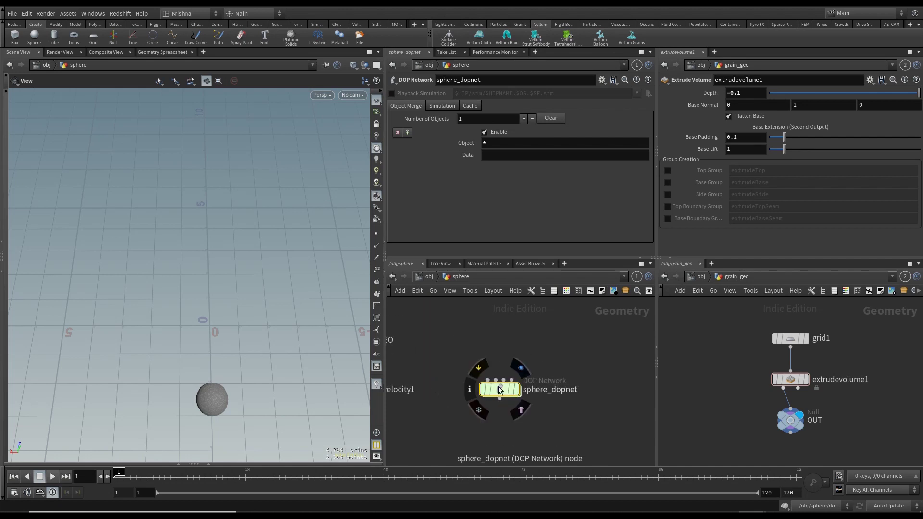
pyautogui.click(428, 277)
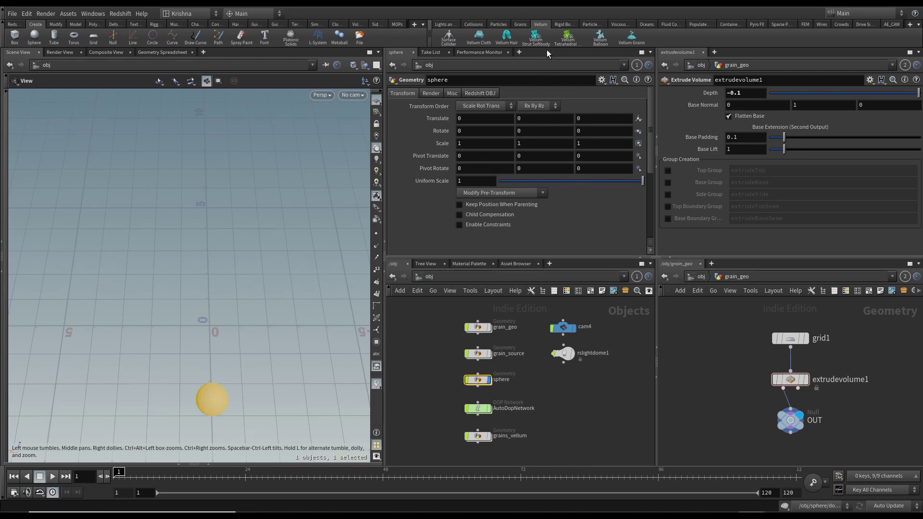
pyautogui.click(537, 38)
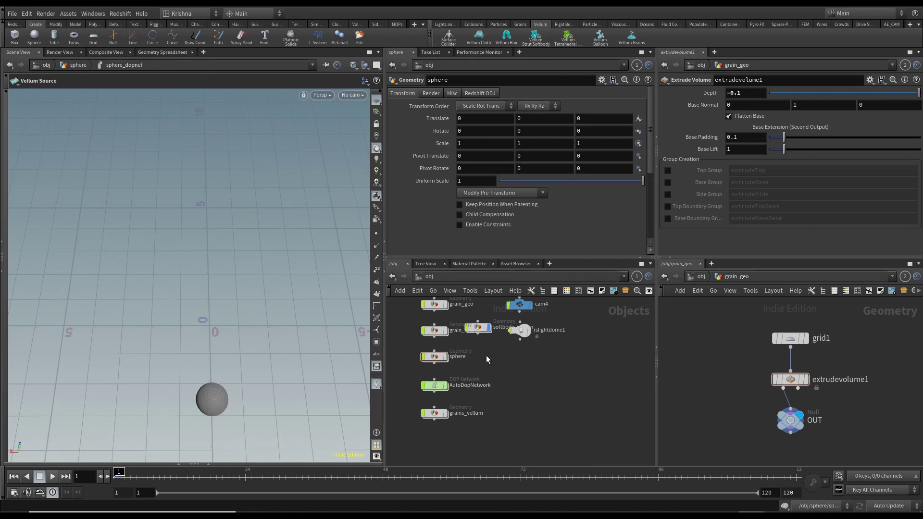
pyautogui.moveTo(478, 327); pyautogui.dragTo(515, 408)
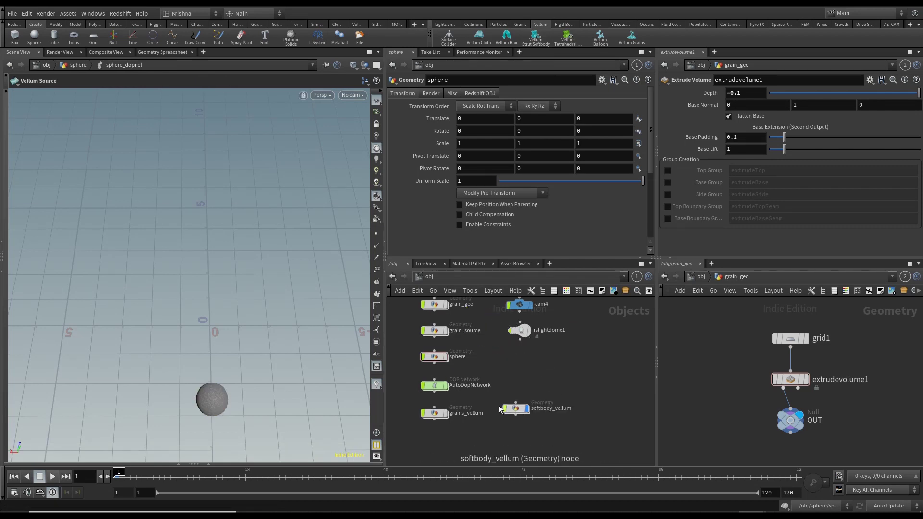
# Step: Inside the sphere object, set the Stretch Stiffness of stretchcloth_constraints to 1000
pyautogui.doubleClick(434, 358)
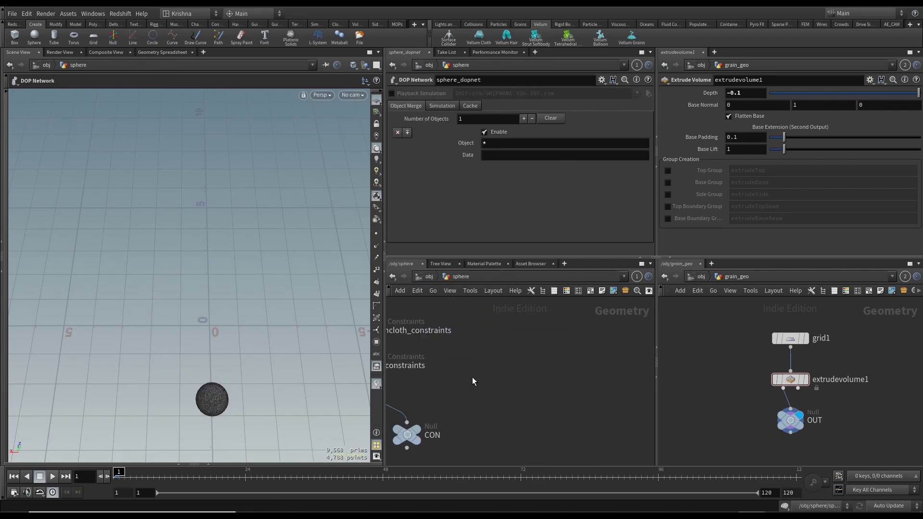
pyautogui.scroll(-3, 508, 408)
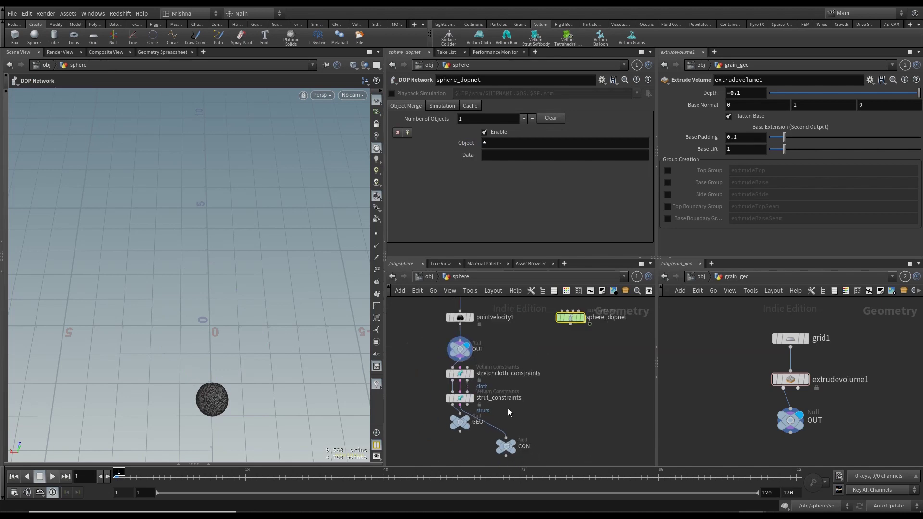
pyautogui.moveTo(587, 415); pyautogui.dragTo(589, 396, button='middle')
pyautogui.scroll(-2, 575, 376)
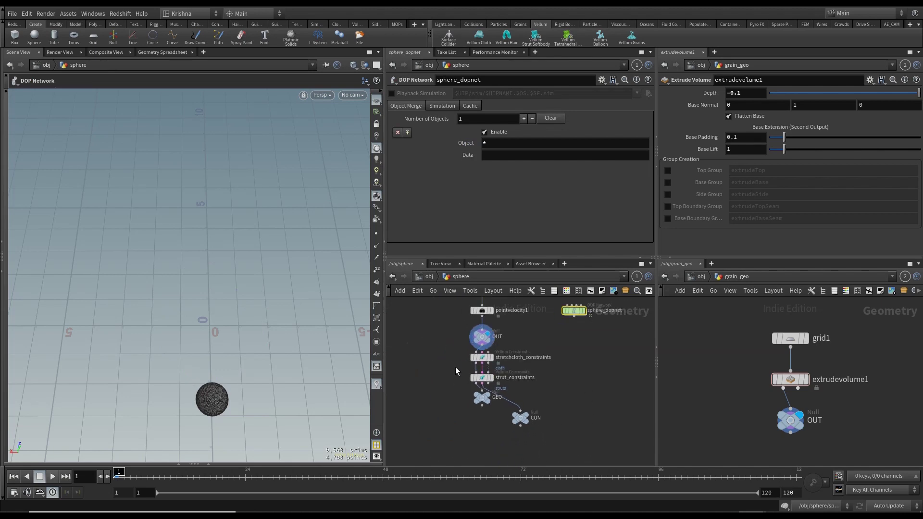
pyautogui.click(479, 358)
pyautogui.scroll(2, 509, 365)
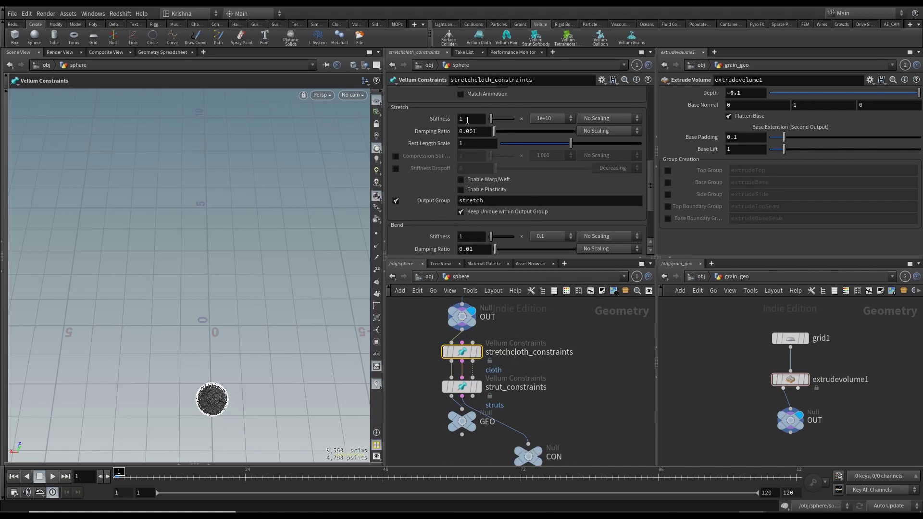
pyautogui.scroll(8, 467, 120)
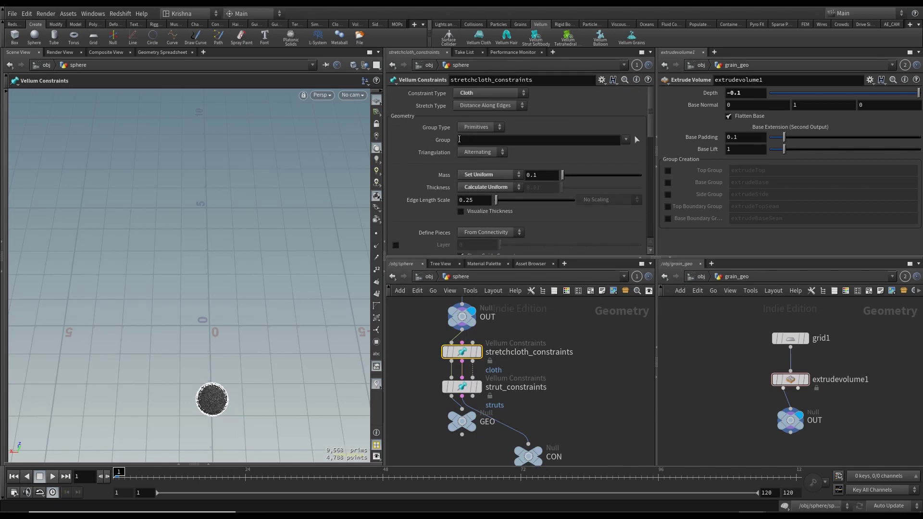
pyautogui.scroll(-6, 441, 160)
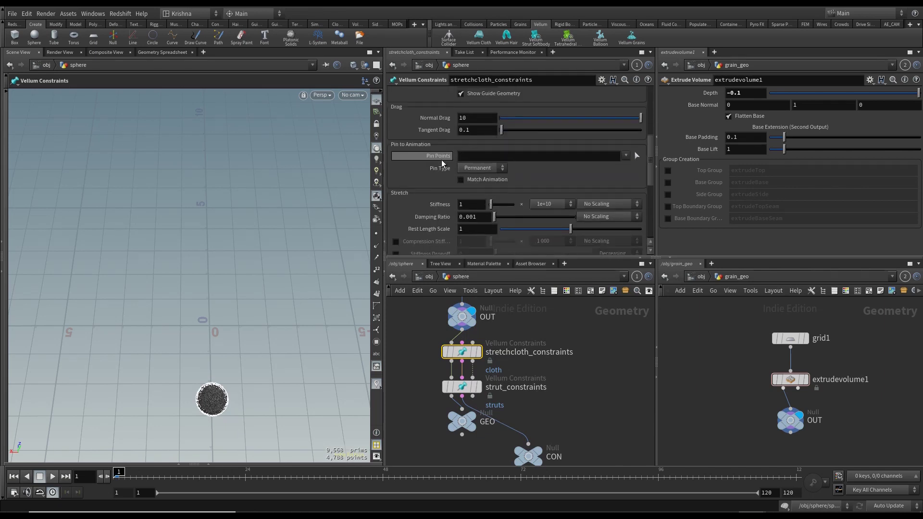
pyautogui.scroll(-2, 441, 162)
pyautogui.click(474, 155)
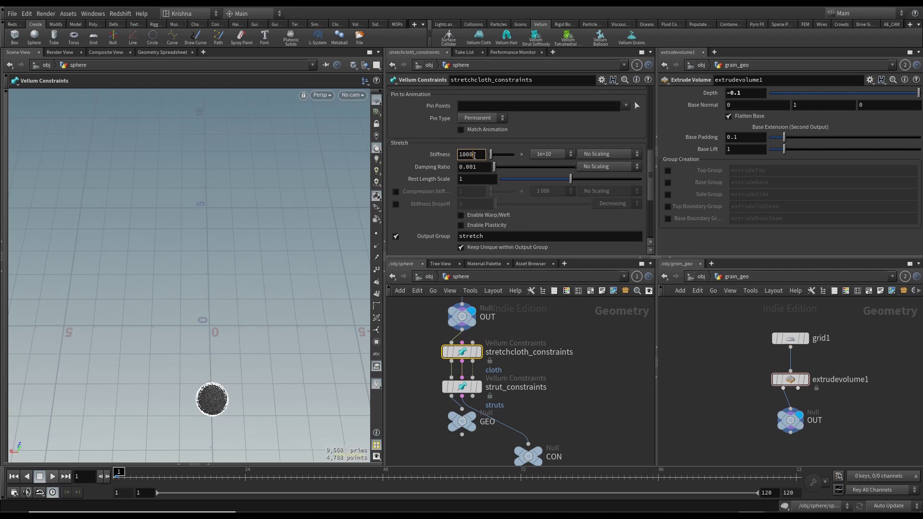
pyautogui.write('000')
pyautogui.press('Return')
# Step: Set the Bend Stiffness of stretchcloth_constraints to 1000
pyautogui.scroll(-3, 435, 196)
pyautogui.click(470, 153)
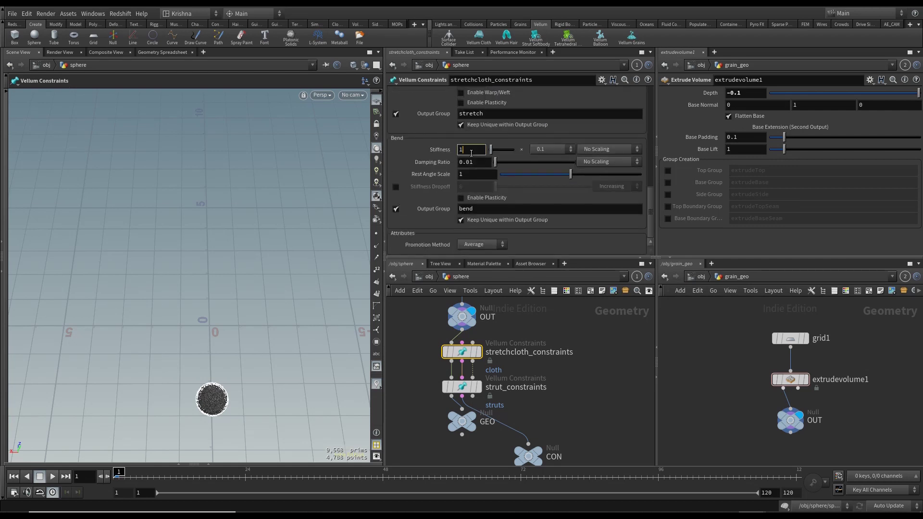
pyautogui.write('000')
pyautogui.press('Return')
pyautogui.press('Escape')
# Step: Set the Stretch Stiffness of strut_constraints to 1000 and review its strut search parameters
pyautogui.moveTo(217, 382); pyautogui.dragTo(225, 360)
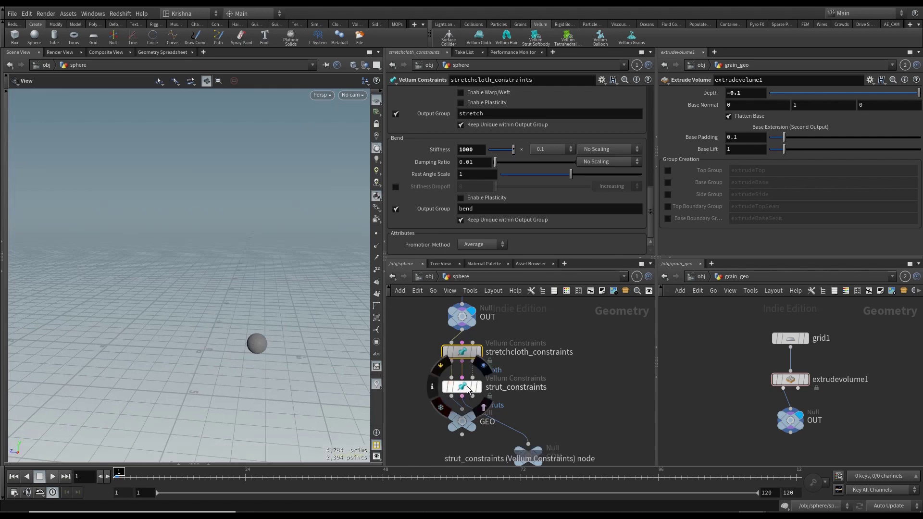
pyautogui.click(466, 387)
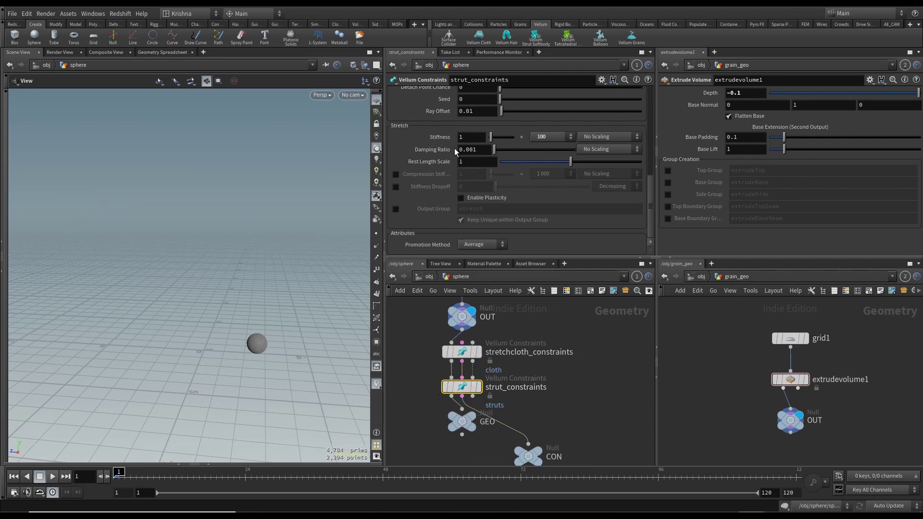
pyautogui.click(467, 140)
pyautogui.press('Return')
pyautogui.scroll(5, 445, 185)
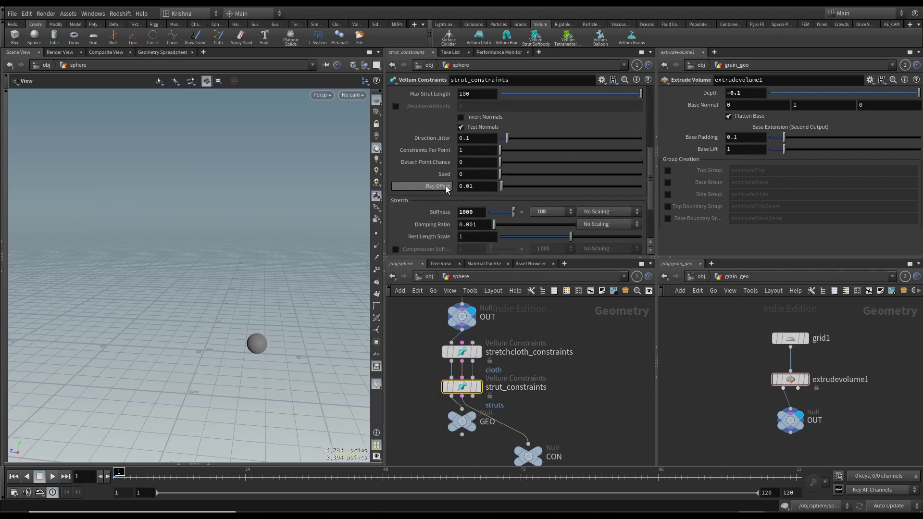
pyautogui.scroll(4, 445, 185)
pyautogui.scroll(-5, 445, 188)
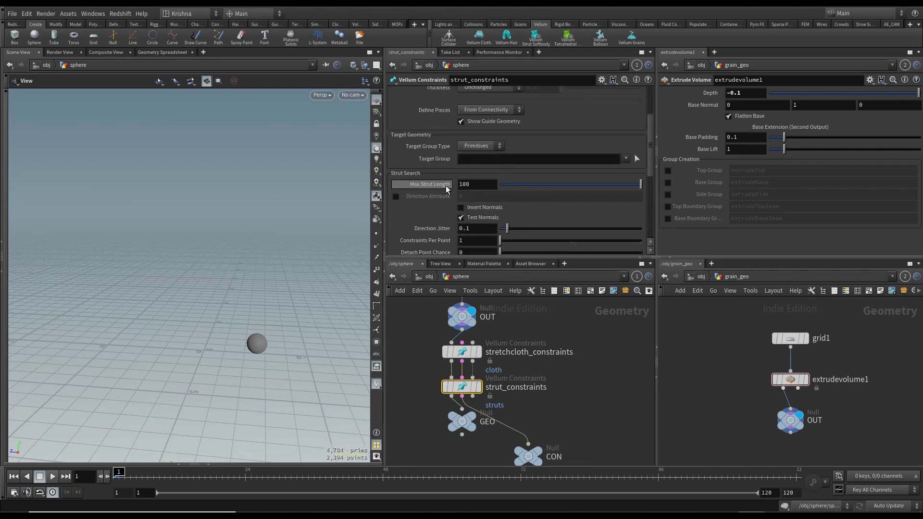
pyautogui.scroll(-3, 492, 376)
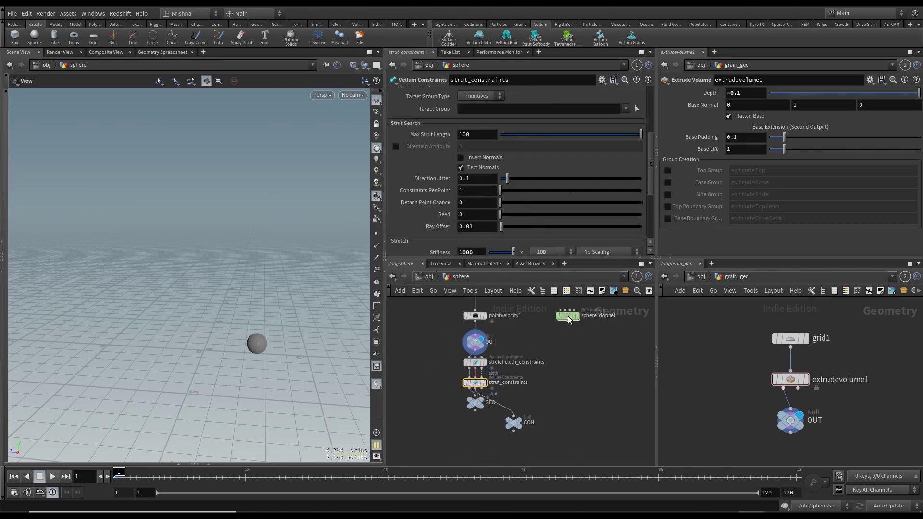
# Step: Move the sphere_dopnet node below the GEO null and auto-arrange the nodes inside it
pyautogui.moveTo(568, 317); pyautogui.dragTo(478, 440)
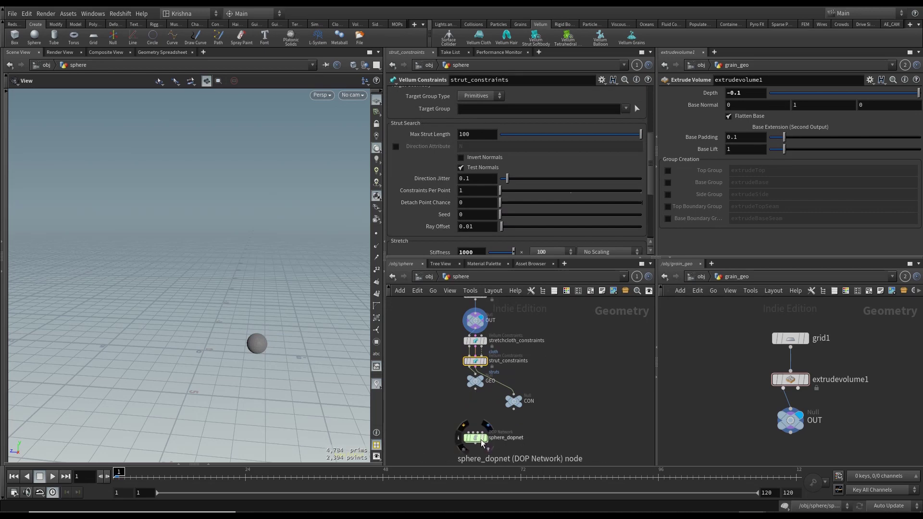
pyautogui.doubleClick(476, 438)
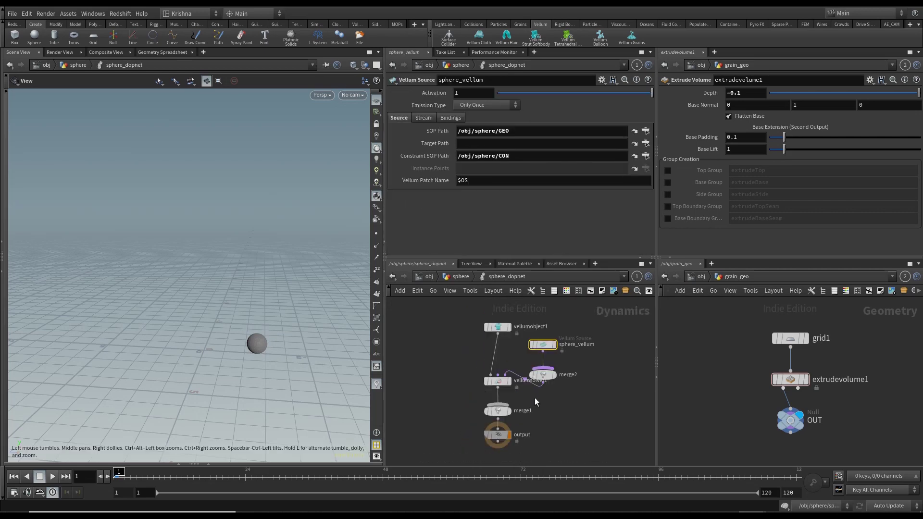
pyautogui.press('l')
pyautogui.press('h')
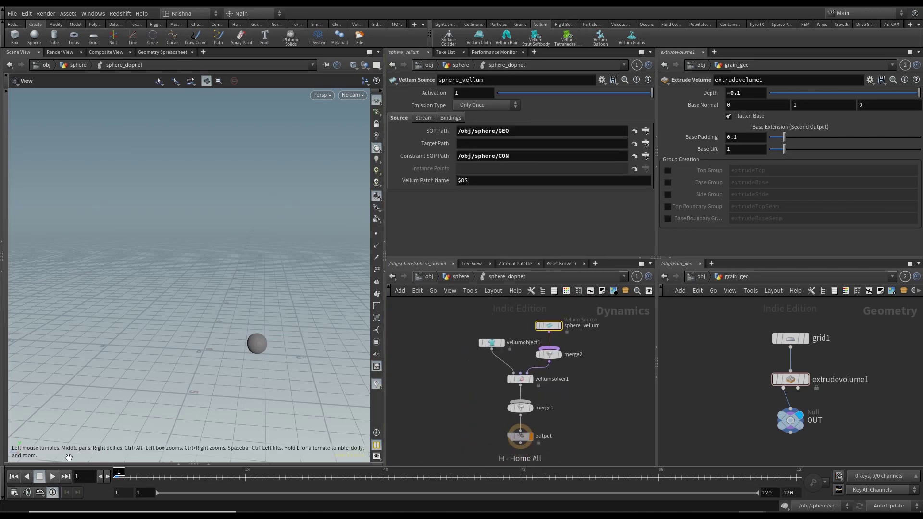
# Step: Play the softbody simulation, stop it and inspect the sphere's motion from a low viewing angle
pyautogui.click(55, 475)
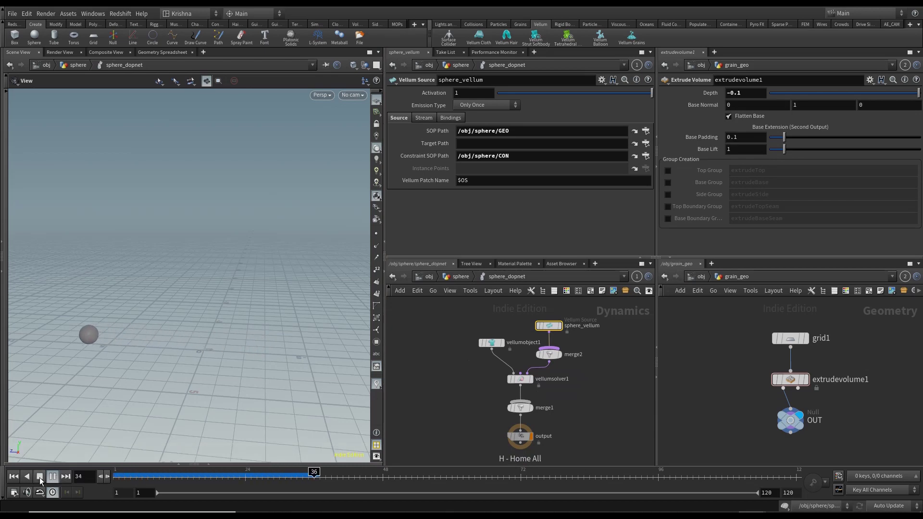
pyautogui.click(40, 478)
pyautogui.moveTo(134, 355); pyautogui.dragTo(208, 337)
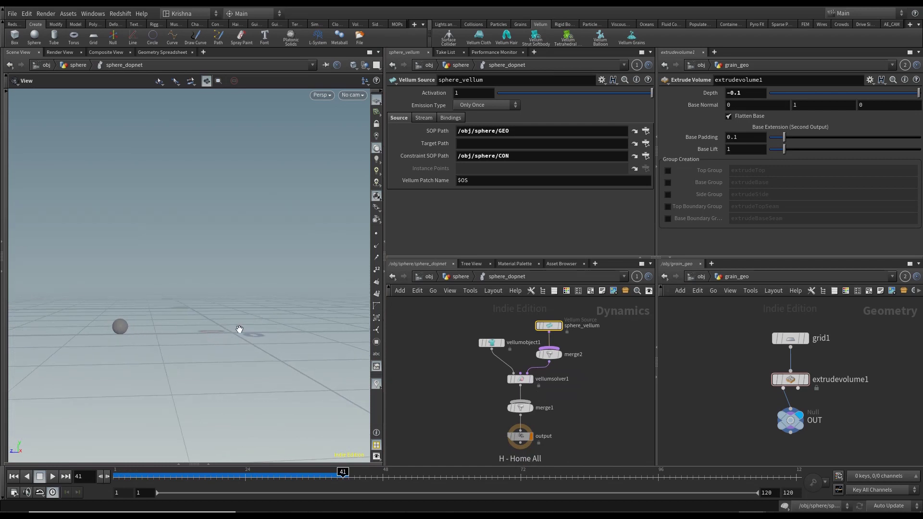
# Step: Insert a Gravity Force node between merge1 and output in sphere_dopnet
pyautogui.moveTo(533, 417)
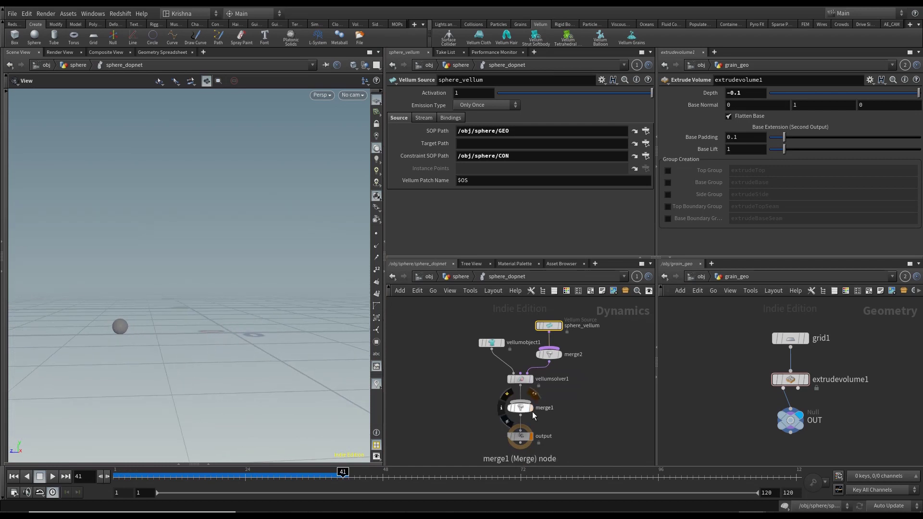
pyautogui.press('Tab')
pyautogui.write('gra')
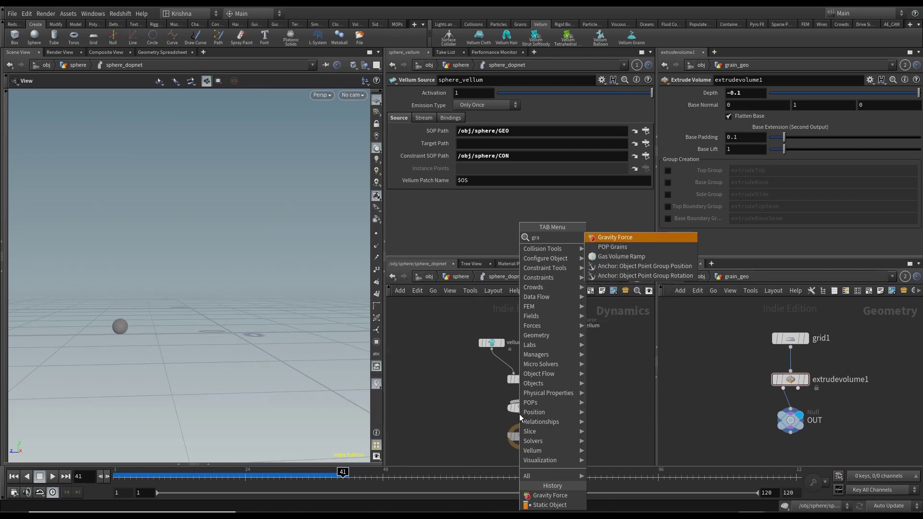
pyautogui.press('Return')
pyautogui.click(520, 434)
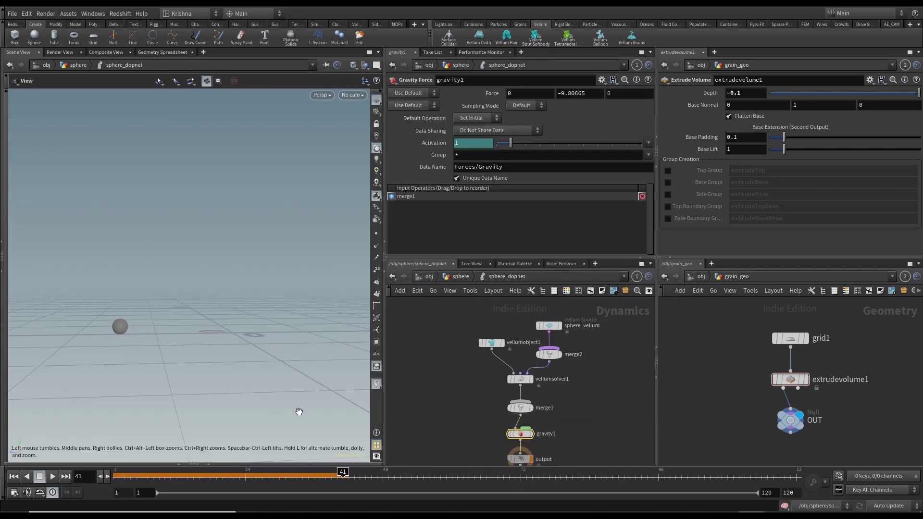
# Step: Play the simulation with gravity to check how the sphere falls, stop it and return to frame 1
pyautogui.click(39, 475)
pyautogui.click(53, 476)
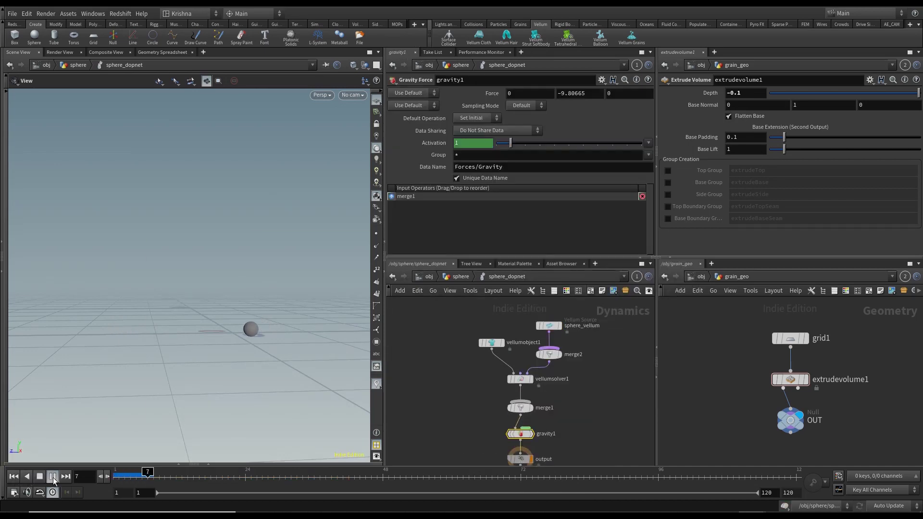
pyautogui.click(39, 476)
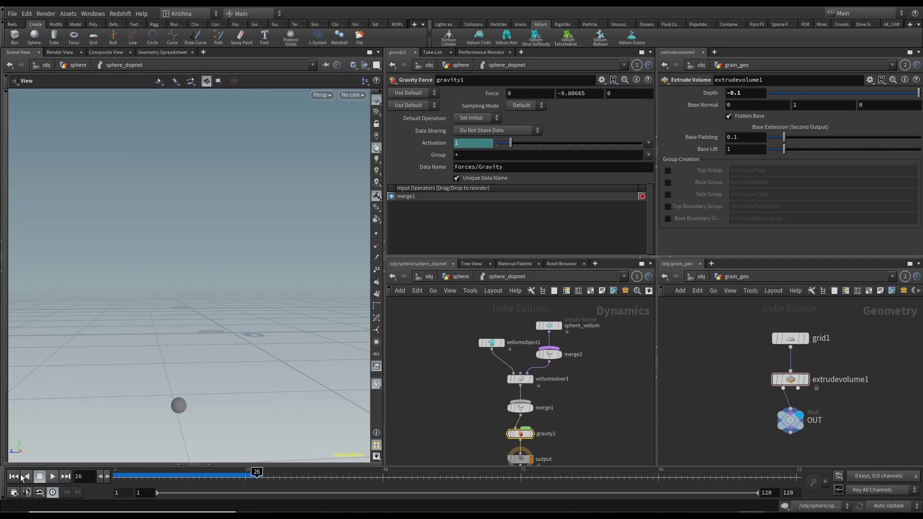
pyautogui.click(20, 476)
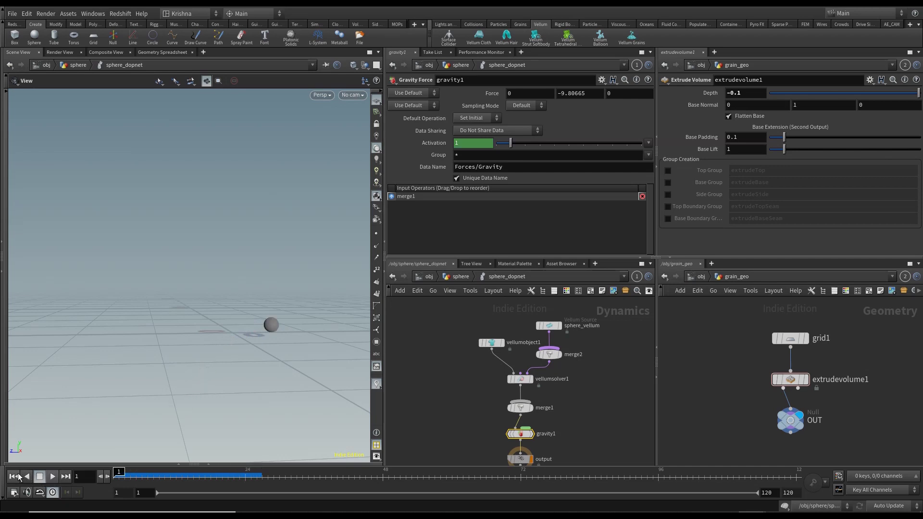
# Step: Add a Ground Plane collision object to the sphere simulation
pyautogui.click(473, 24)
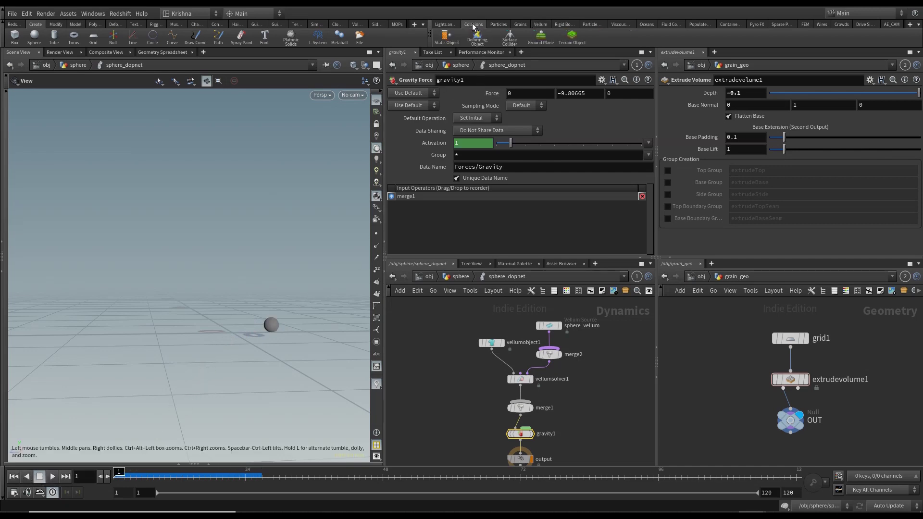
pyautogui.click(541, 37)
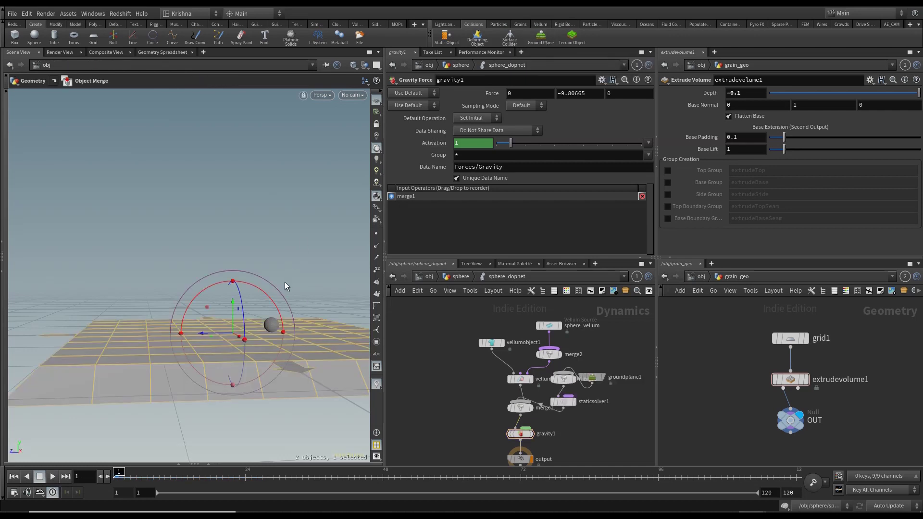
pyautogui.press('Escape')
# Step: Play the sphere simulation with the ground plane, return to frame 1 and lay out the nodes in sphere_dopnet
pyautogui.click(51, 477)
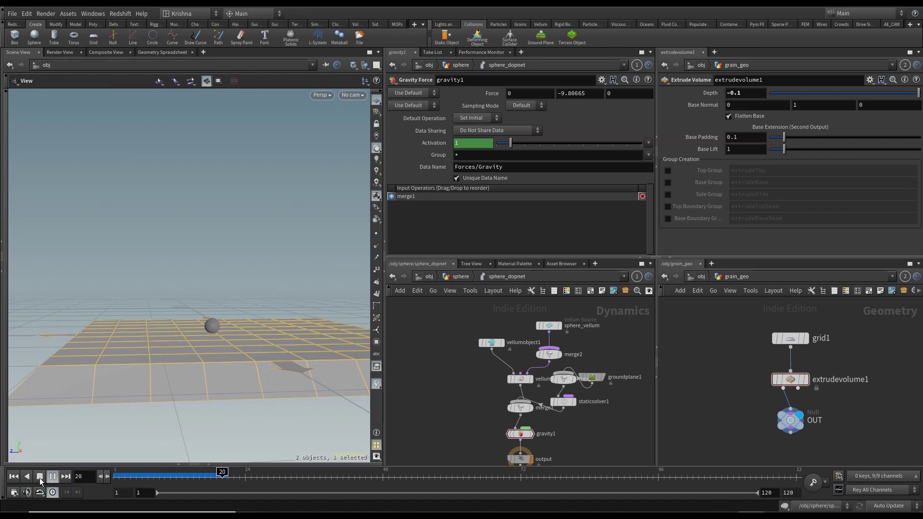
pyautogui.click(41, 481)
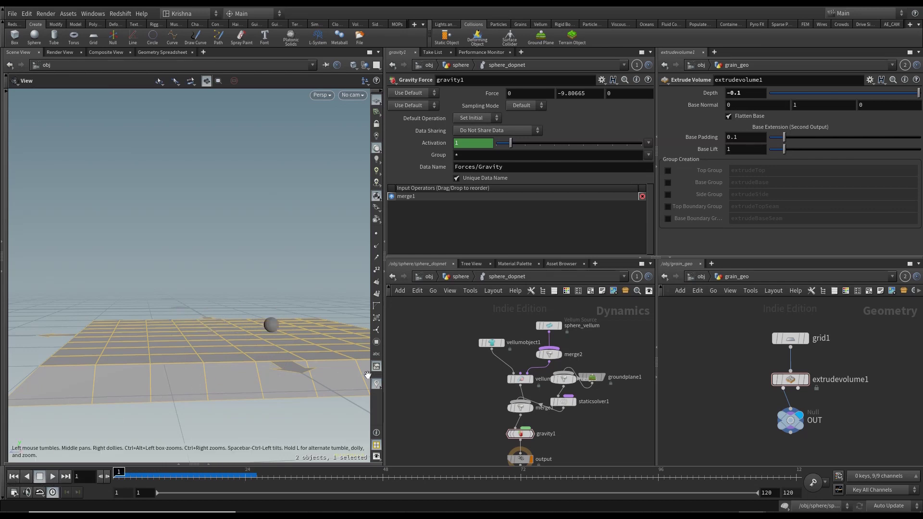
pyautogui.press('l')
pyautogui.press('h')
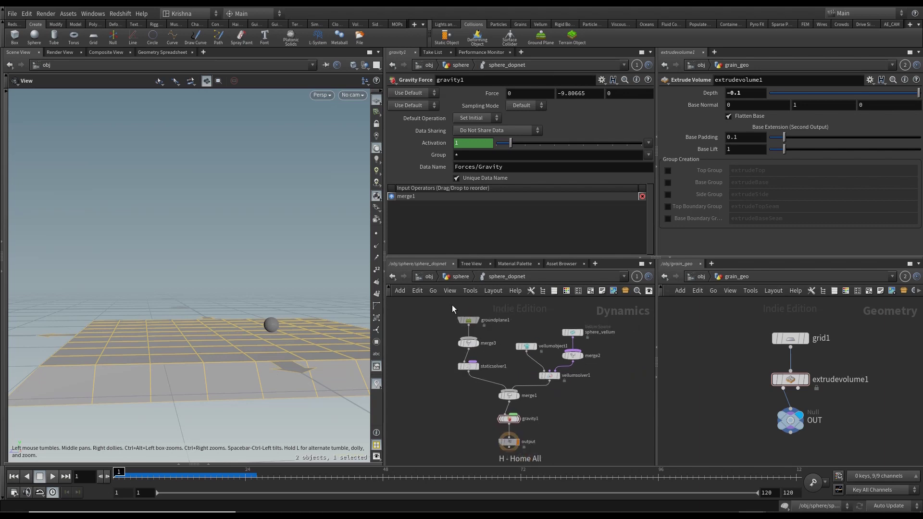
# Step: Add a Null node inside the grain_source object and connect it to the output of object_merge1
pyautogui.click(456, 278)
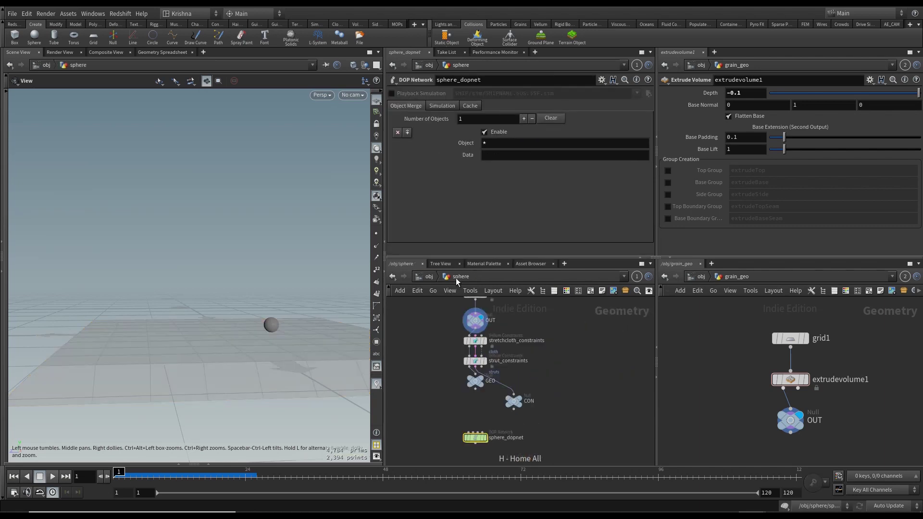
pyautogui.click(701, 278)
pyautogui.moveTo(724, 356); pyautogui.dragTo(780, 366, button='middle')
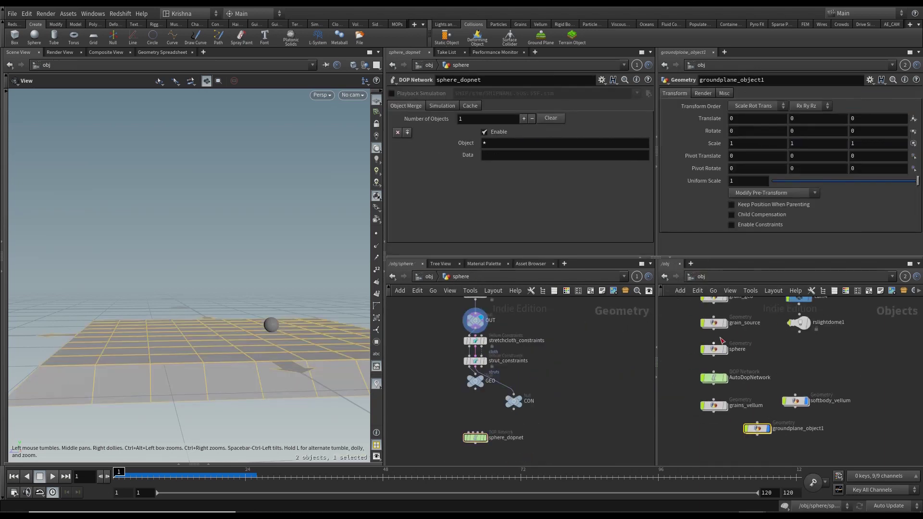
pyautogui.doubleClick(714, 323)
pyautogui.moveTo(842, 347); pyautogui.dragTo(800, 339, button='middle')
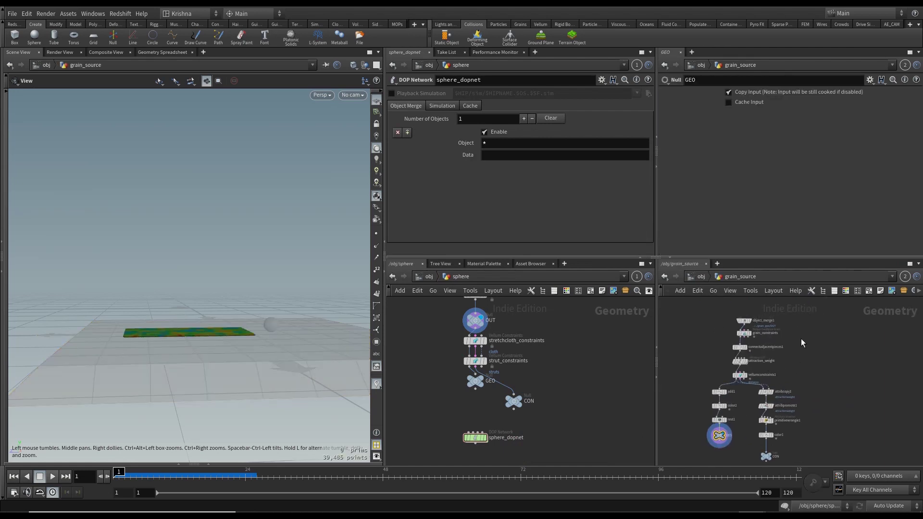
pyautogui.press('Tab')
pyautogui.write('null')
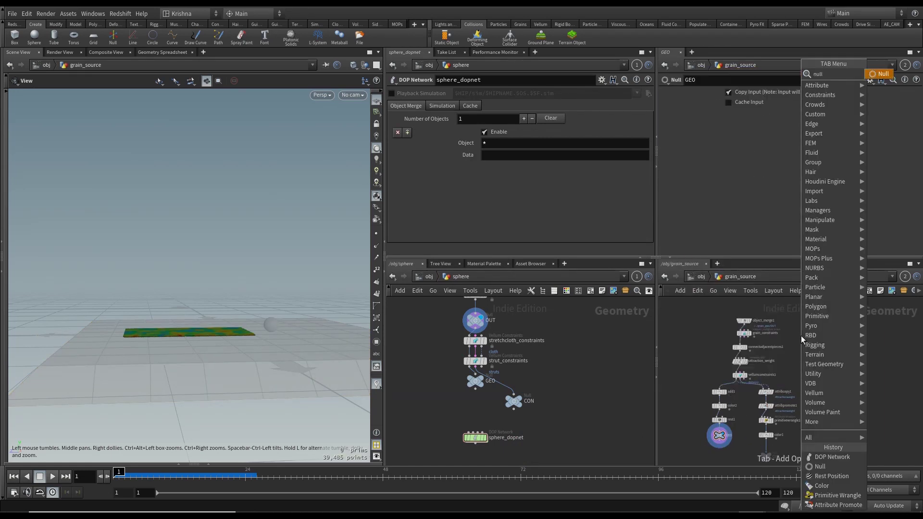
pyautogui.press('Return')
pyautogui.click(801, 336)
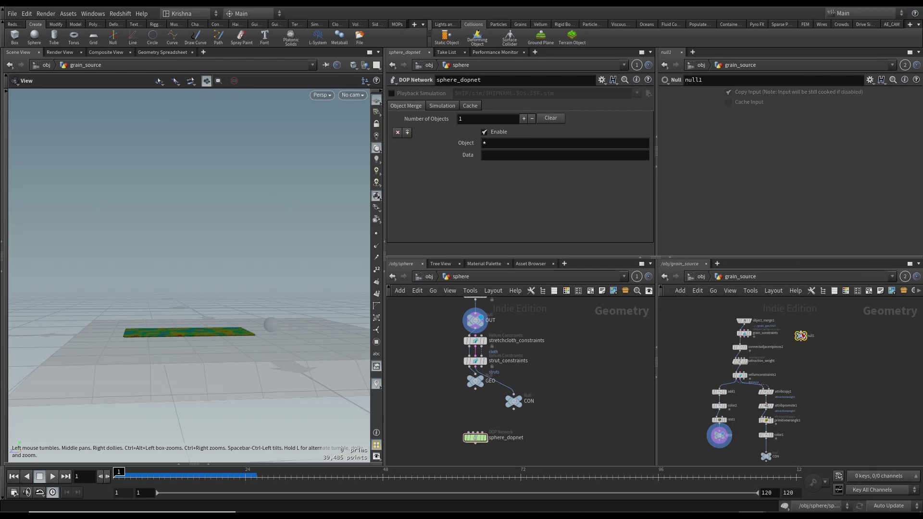
pyautogui.click(801, 330)
pyautogui.click(734, 327)
pyautogui.scroll(3, 762, 318)
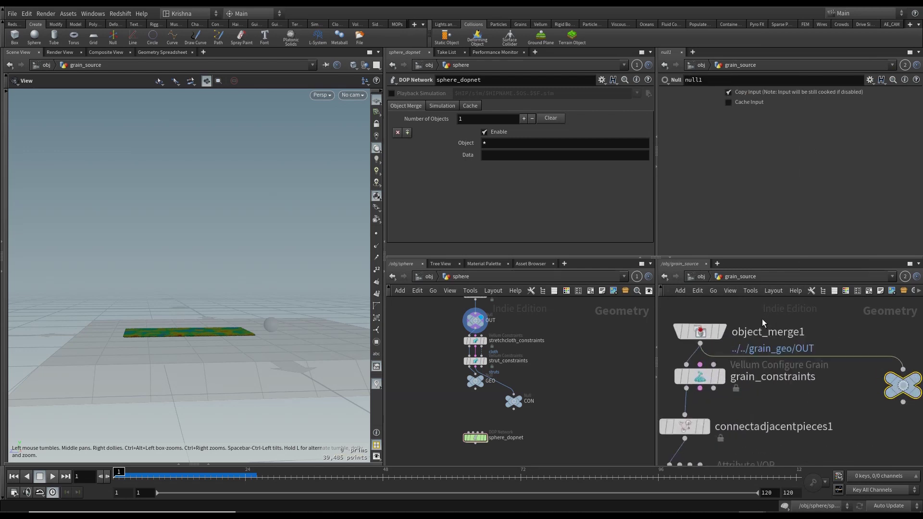
# Step: Rename the new null OUT_COLLISION and display it, viewing the grid geometry from a higher angle
pyautogui.scroll(-2, 840, 363)
pyautogui.doubleClick(886, 373)
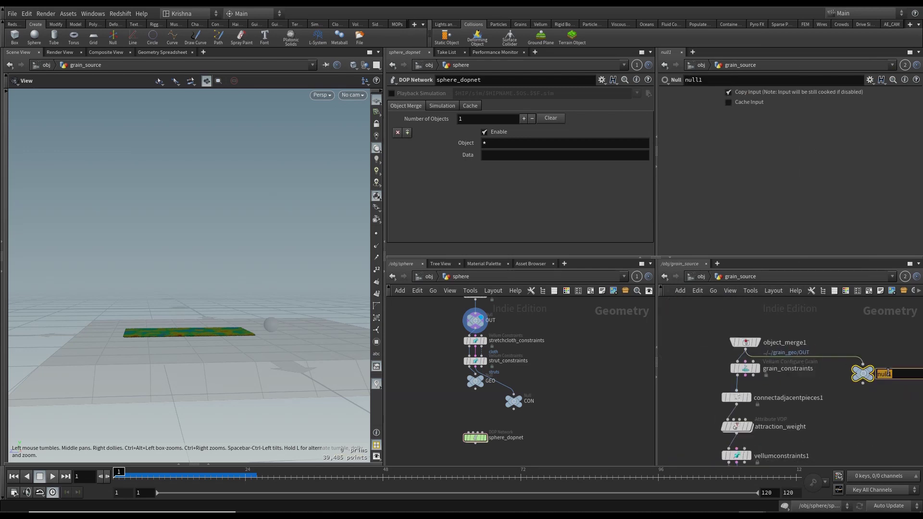
pyautogui.write('O')
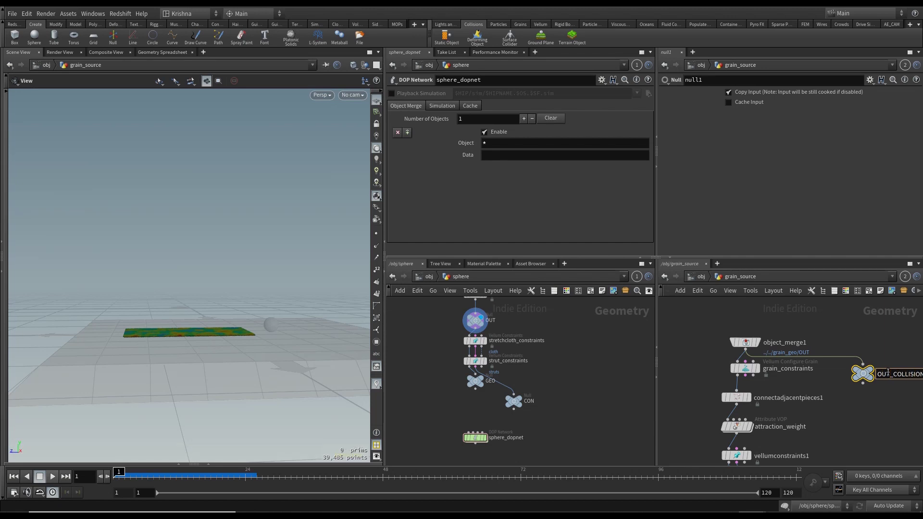
pyautogui.write('UT_COLLISION')
pyautogui.press('Return')
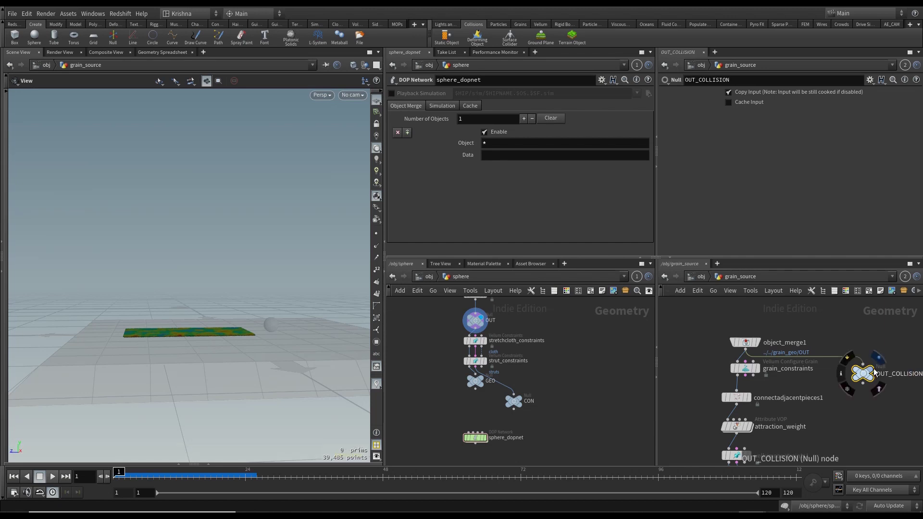
pyautogui.click(878, 358)
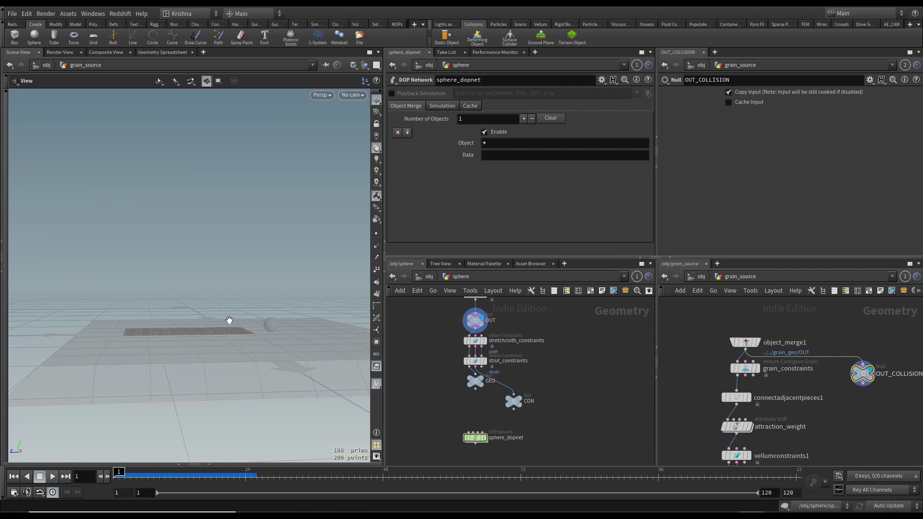
pyautogui.moveTo(229, 320); pyautogui.dragTo(226, 375)
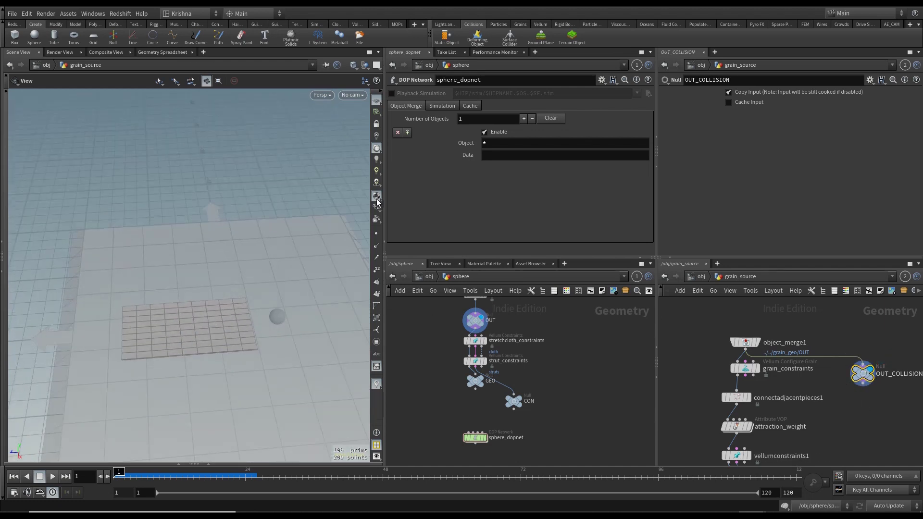
# Step: Add the grain_source OUT_COLLISION geometry to the sphere simulation as a Surface Collider
pyautogui.click(512, 41)
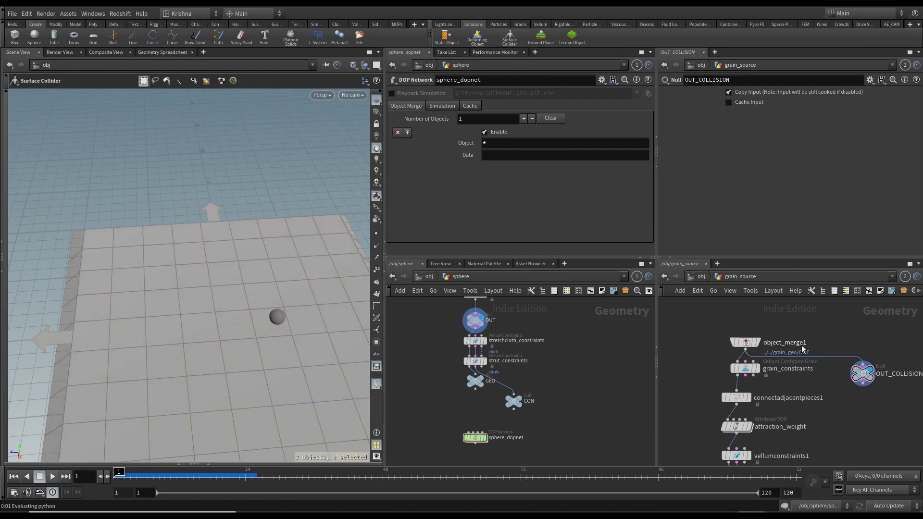
pyautogui.moveTo(856, 400); pyautogui.dragTo(861, 363)
pyautogui.click(209, 342)
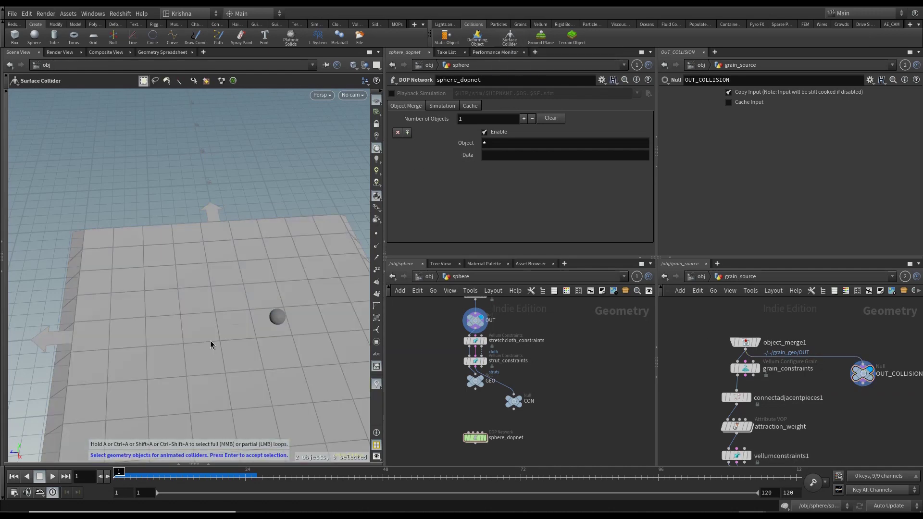
pyautogui.press('Return')
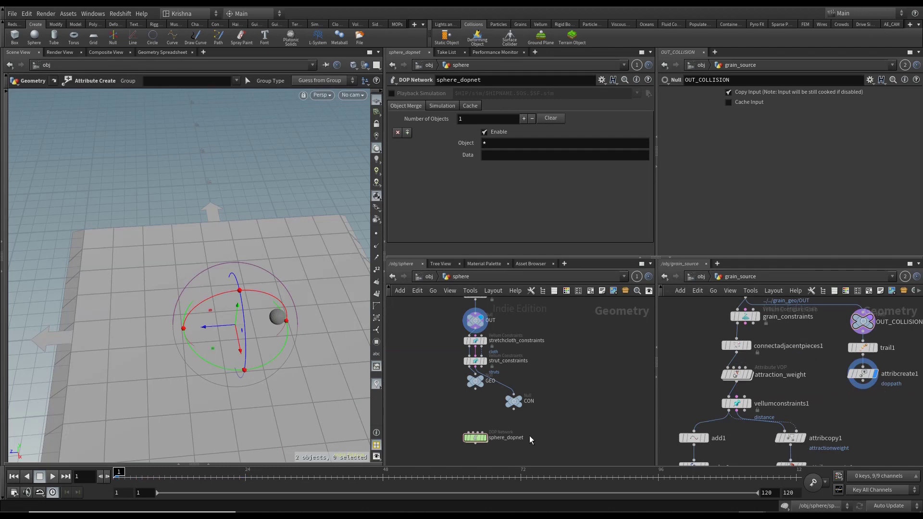
# Step: Select the grain_source static object in sphere_dopnet to check its settings and lay out the network's nodes
pyautogui.doubleClick(473, 438)
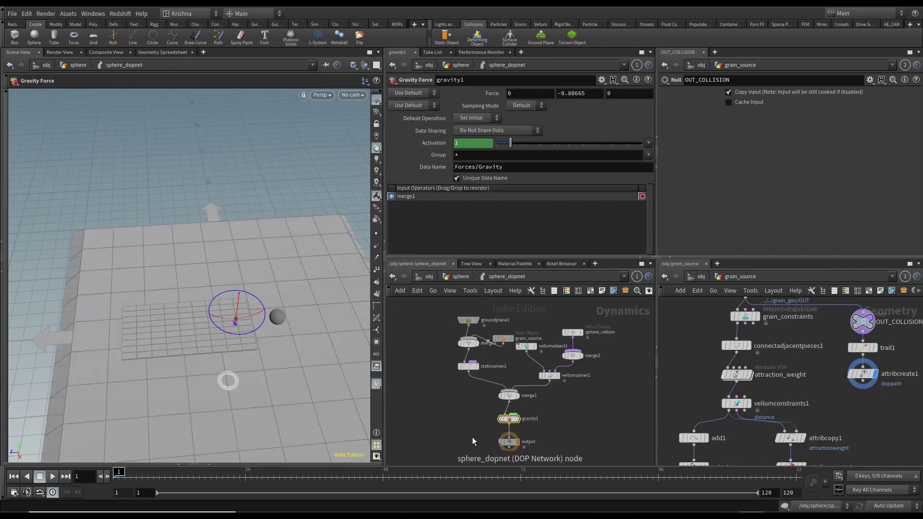
pyautogui.click(503, 338)
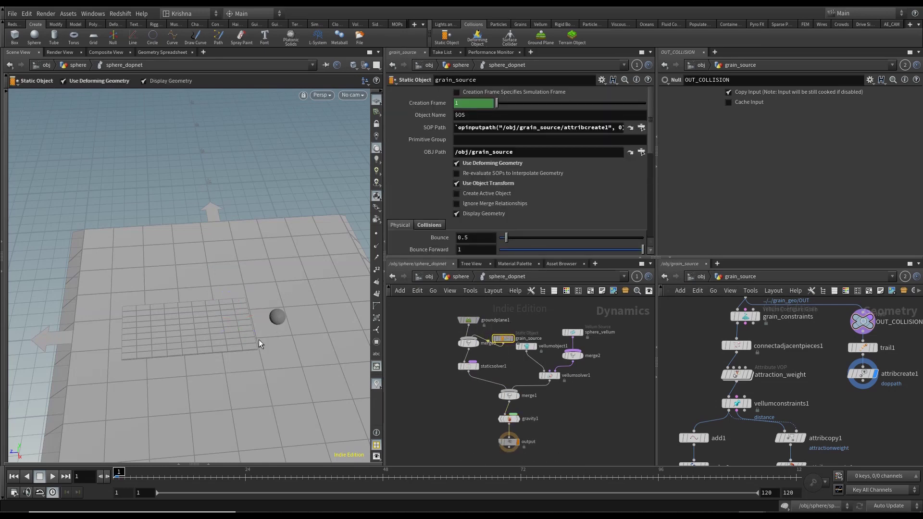
pyautogui.press('l')
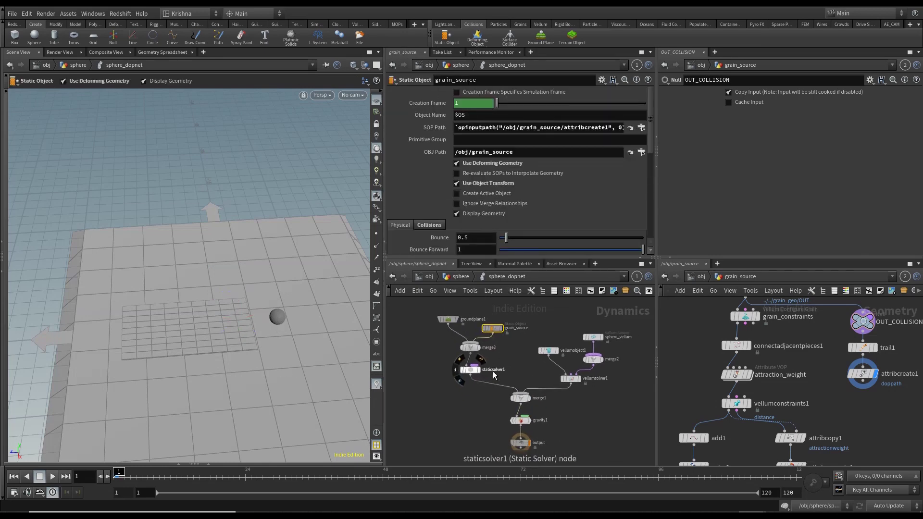
# Step: Play the simulation with the grain collider from a lower viewing angle and return to frame 1
pyautogui.press('Escape')
pyautogui.moveTo(210, 349); pyautogui.dragTo(166, 373)
pyautogui.press('Up')
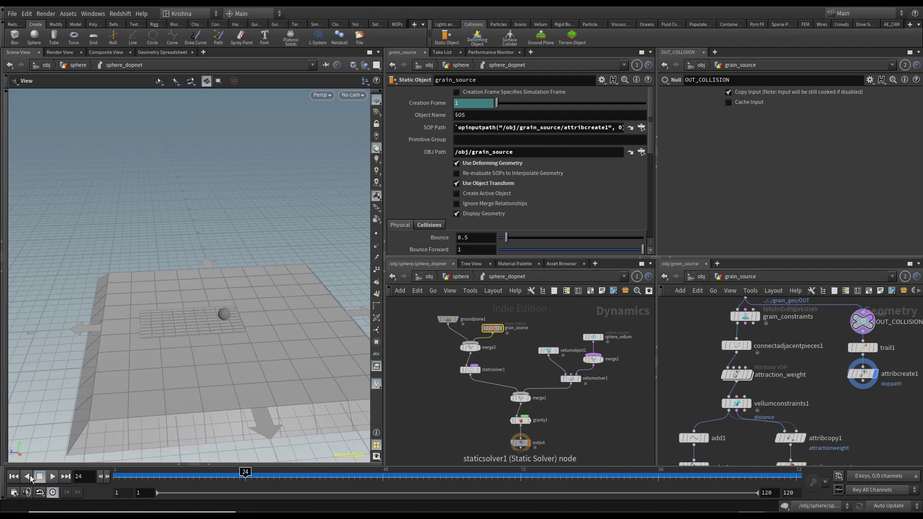
pyautogui.hotkey('ctrl', 'Up')
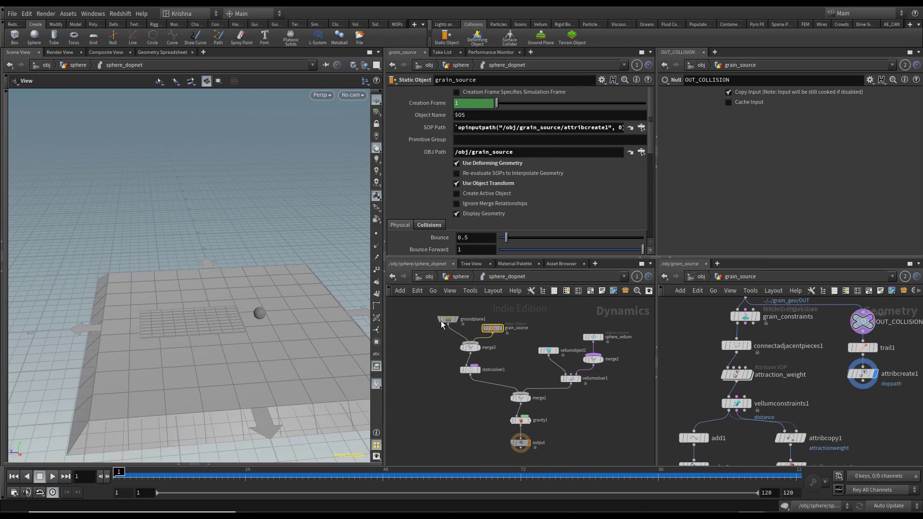
# Step: Display the sphere_dopnet node in the sphere's geometry network
pyautogui.click(451, 280)
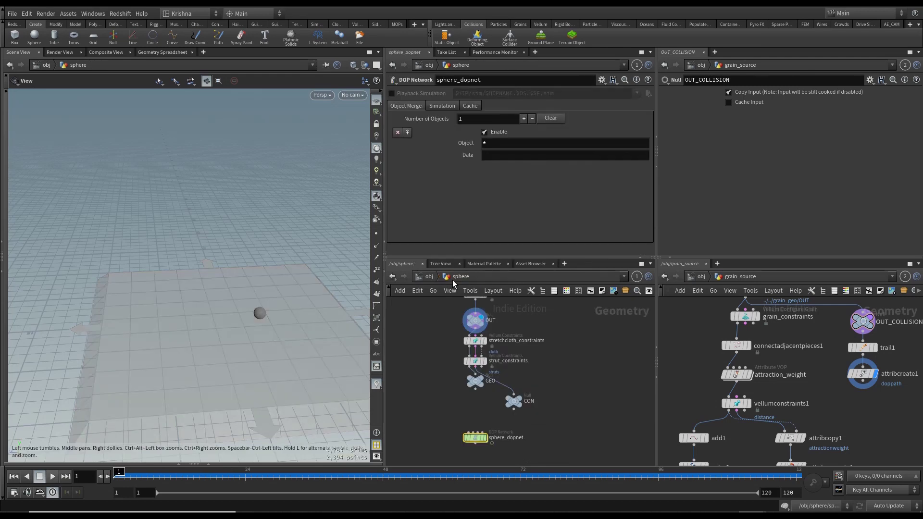
pyautogui.moveTo(547, 423); pyautogui.dragTo(564, 395, button='middle')
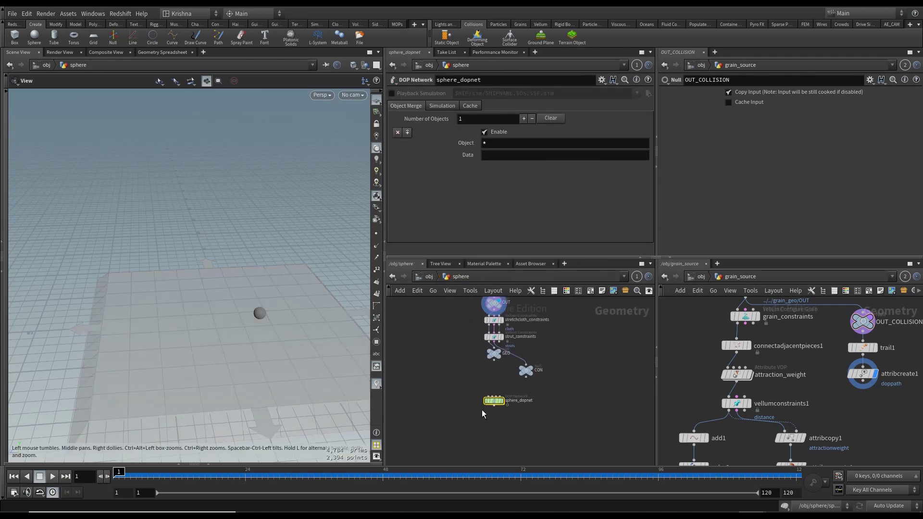
pyautogui.scroll(3, 479, 407)
pyautogui.click(520, 397)
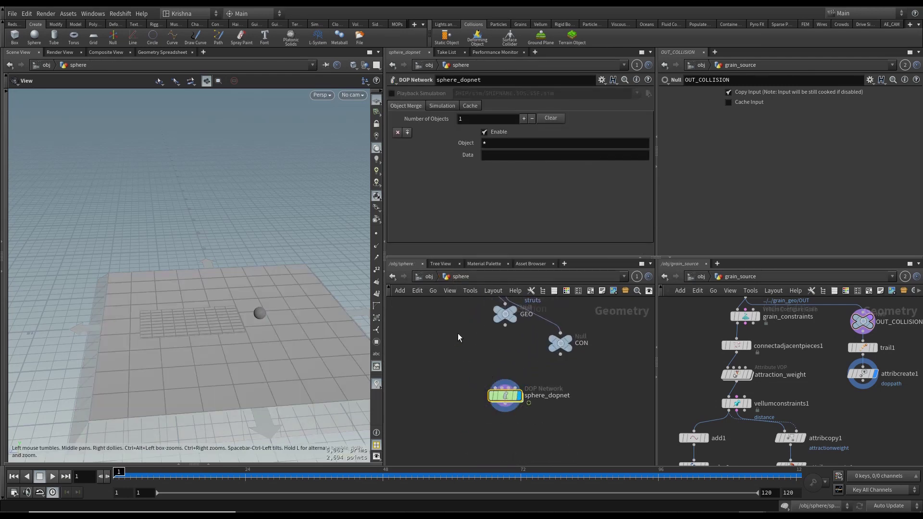
# Step: Inspect the grain simulation nodes inside AutoDopNetwork and return to sphere_dopnet in the sphere's network
pyautogui.click(429, 277)
pyautogui.doubleClick(398, 362)
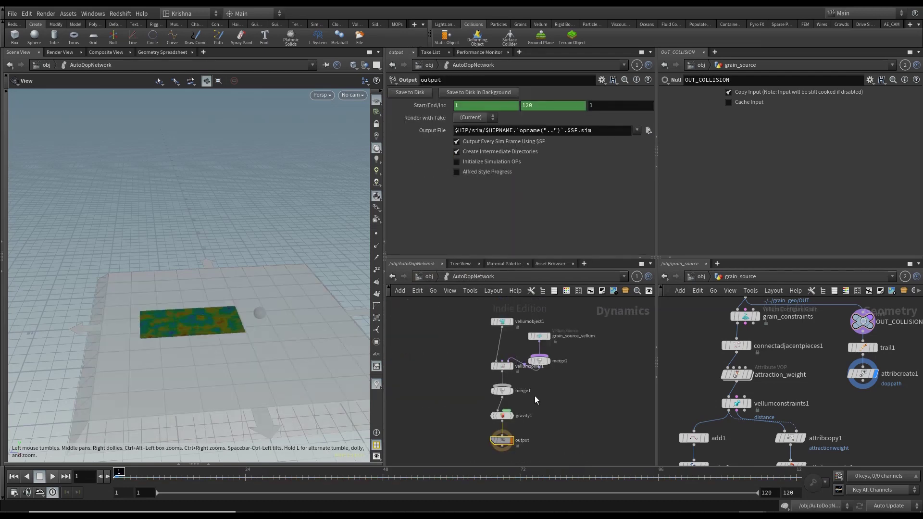
pyautogui.click(391, 279)
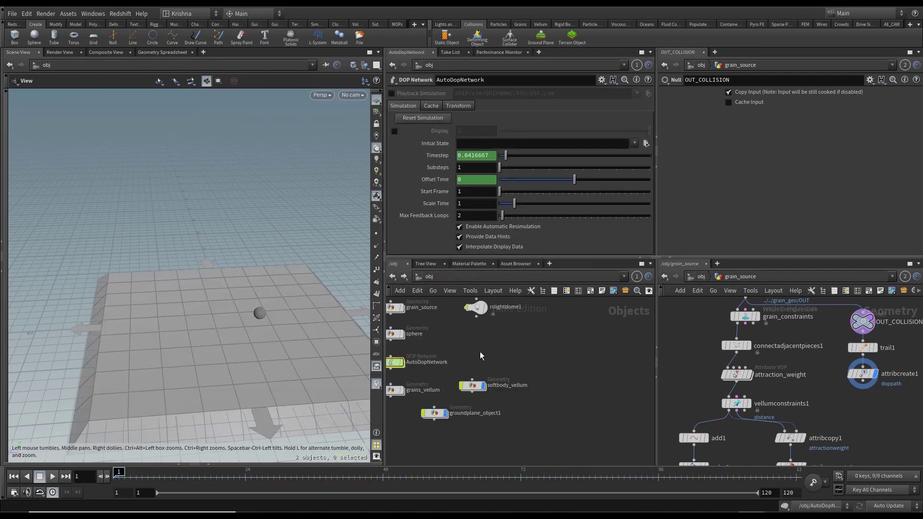
pyautogui.moveTo(495, 362); pyautogui.dragTo(532, 375, button='middle')
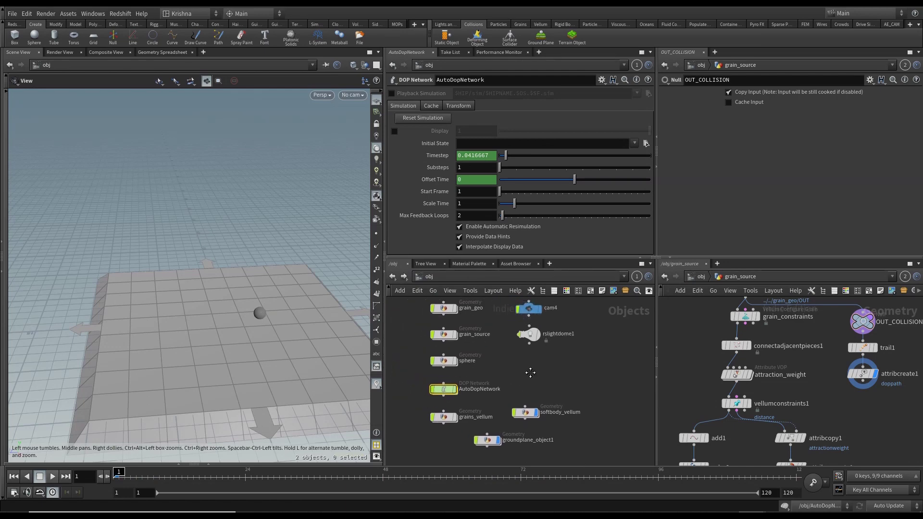
pyautogui.click(445, 361)
pyautogui.doubleClick(445, 362)
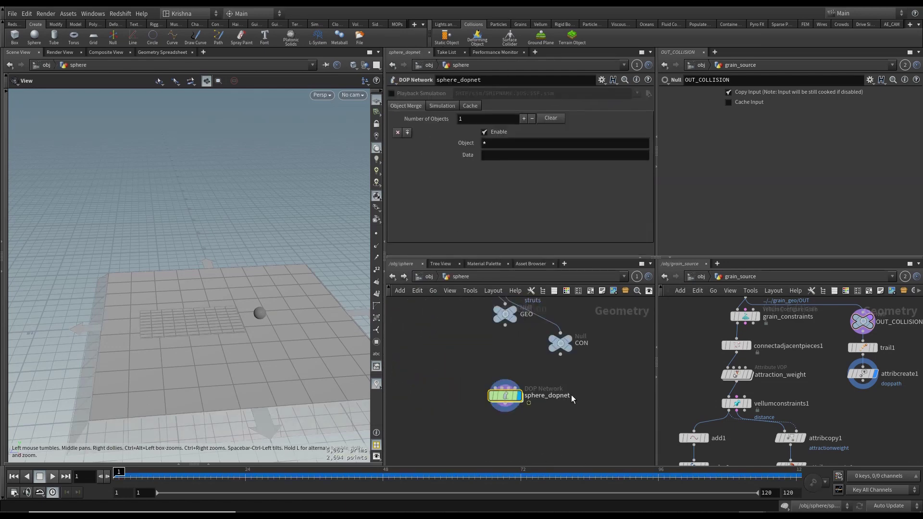
pyautogui.moveTo(532, 437); pyautogui.dragTo(532, 405, button='middle')
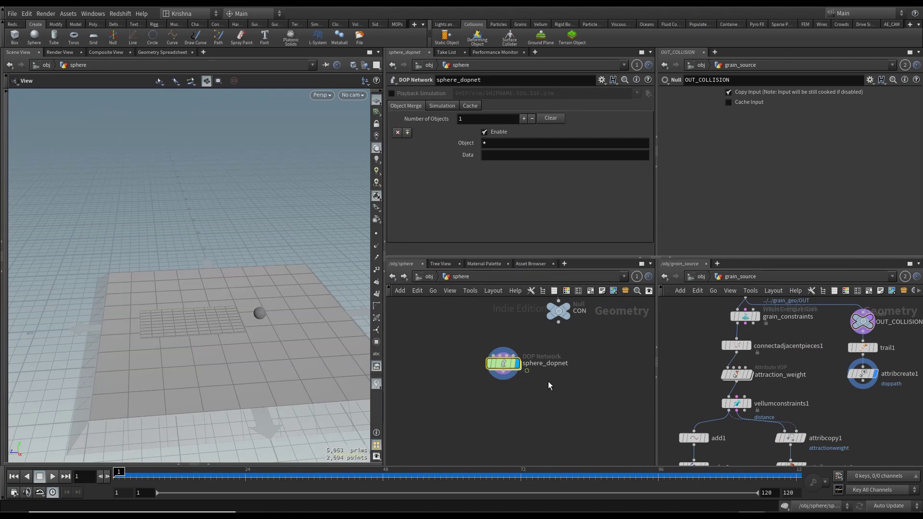
# Step: Add a Vellum Constraints node after sphere_dopnet, display it and bring up its constraint type settings
pyautogui.click(693, 278)
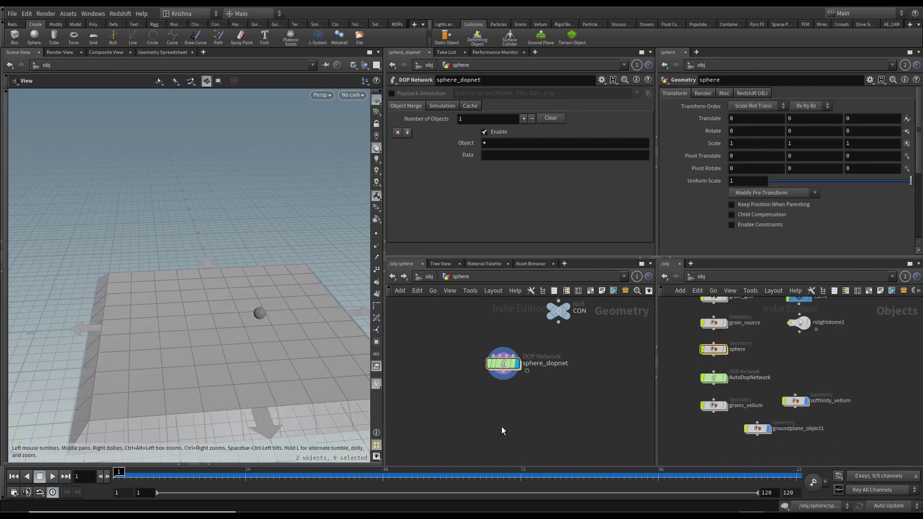
pyautogui.press('Tab')
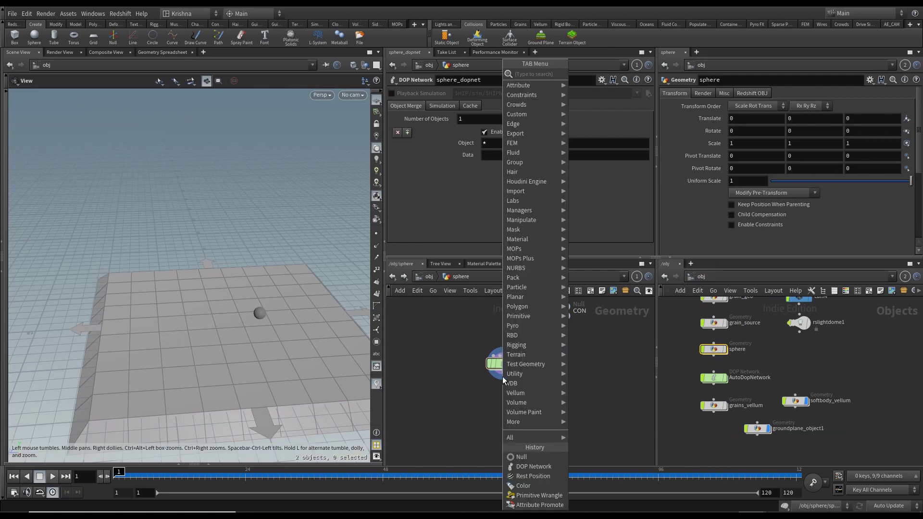
pyautogui.write('vellum con')
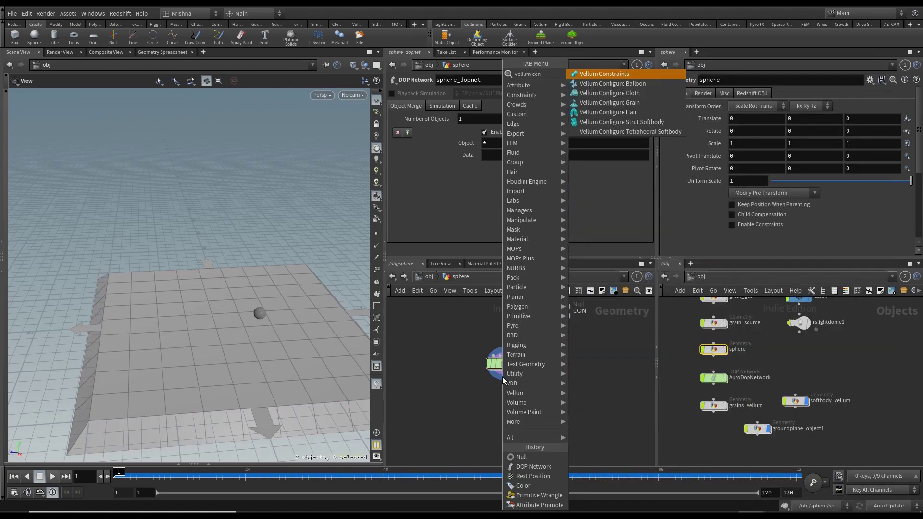
pyautogui.press('Return')
pyautogui.click(503, 379)
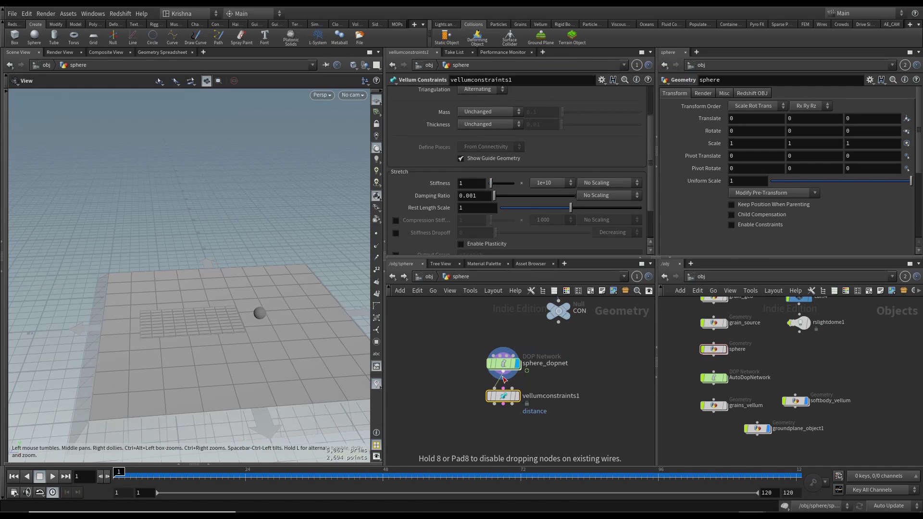
pyautogui.scroll(3, 500, 106)
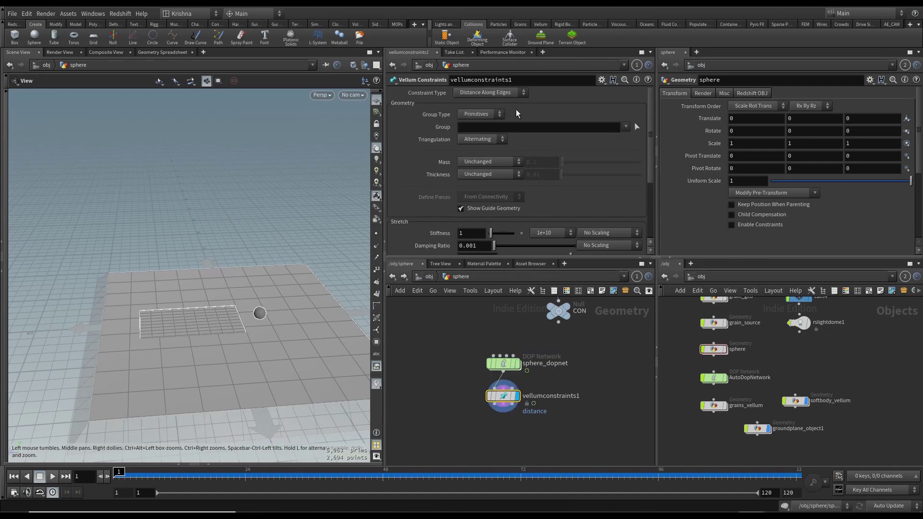
# Step: Set the constraint type of vellumconstraints1 to Cloth
pyautogui.click(486, 94)
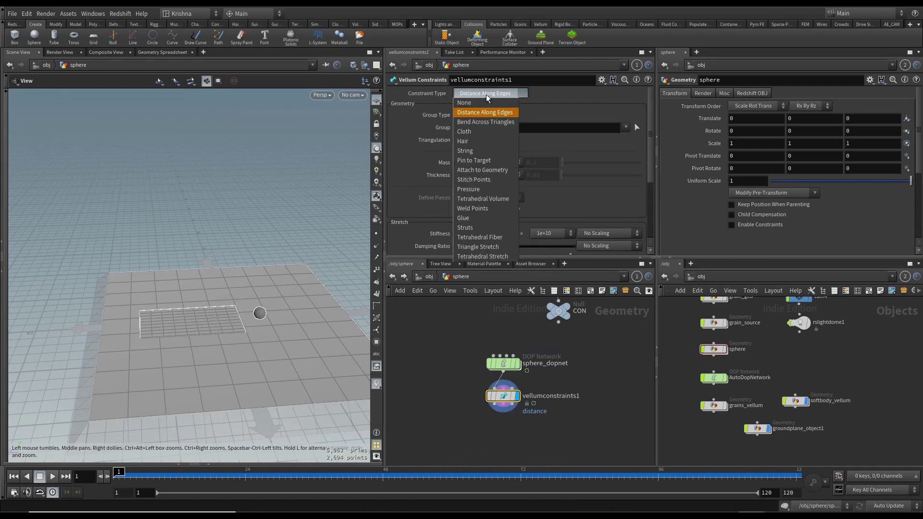
pyautogui.click(478, 131)
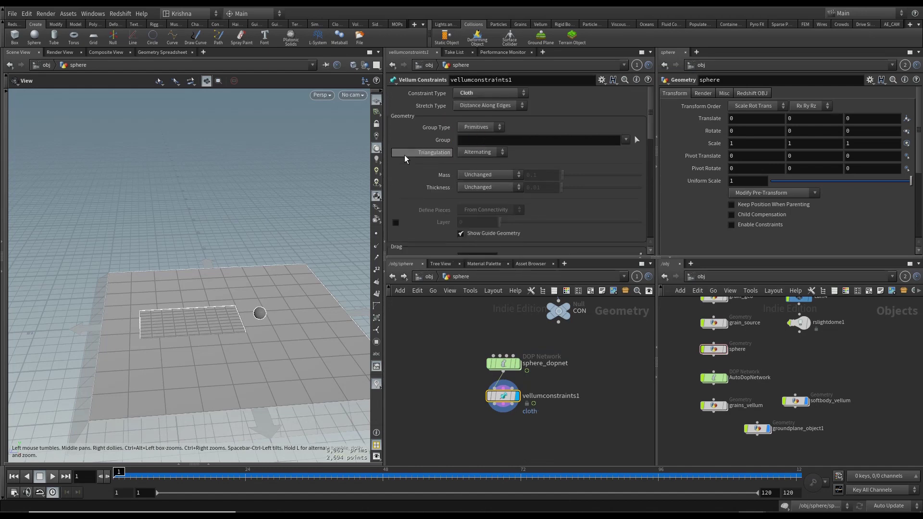
pyautogui.scroll(2, 243, 334)
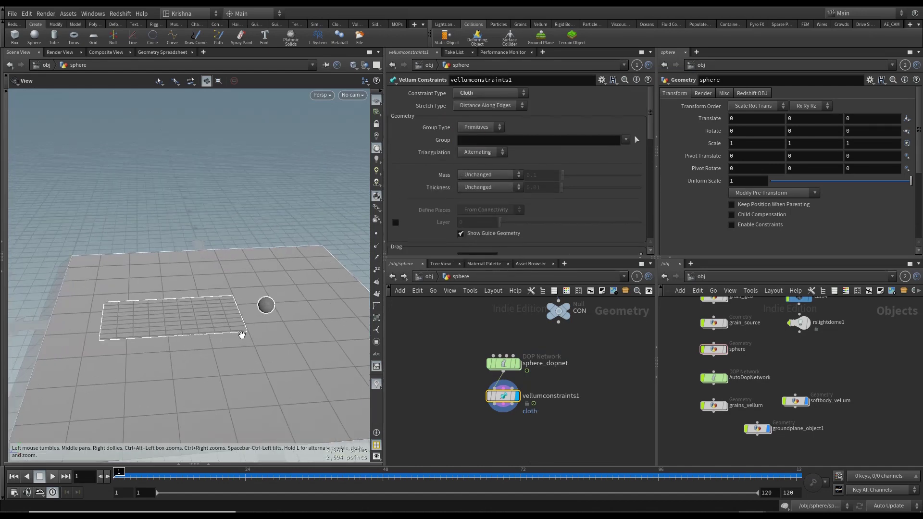
pyautogui.moveTo(252, 337); pyautogui.dragTo(241, 323)
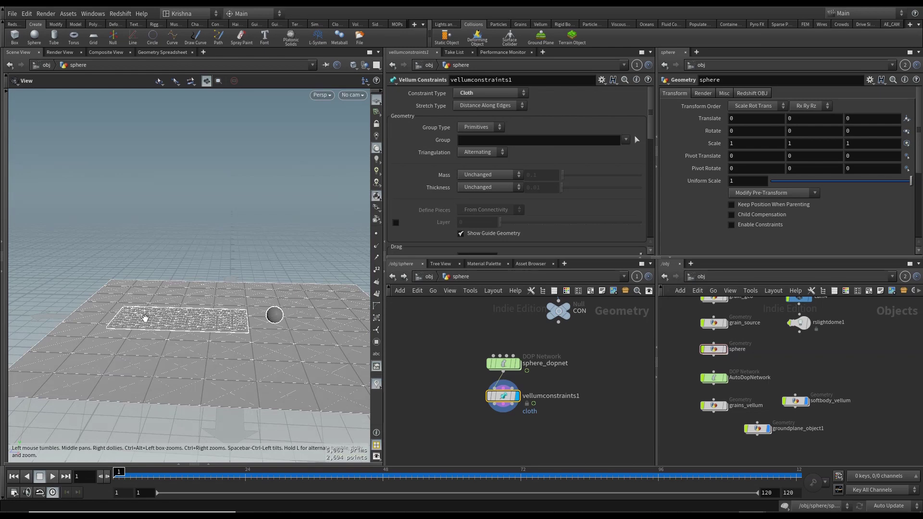
pyautogui.moveTo(198, 320); pyautogui.dragTo(206, 336)
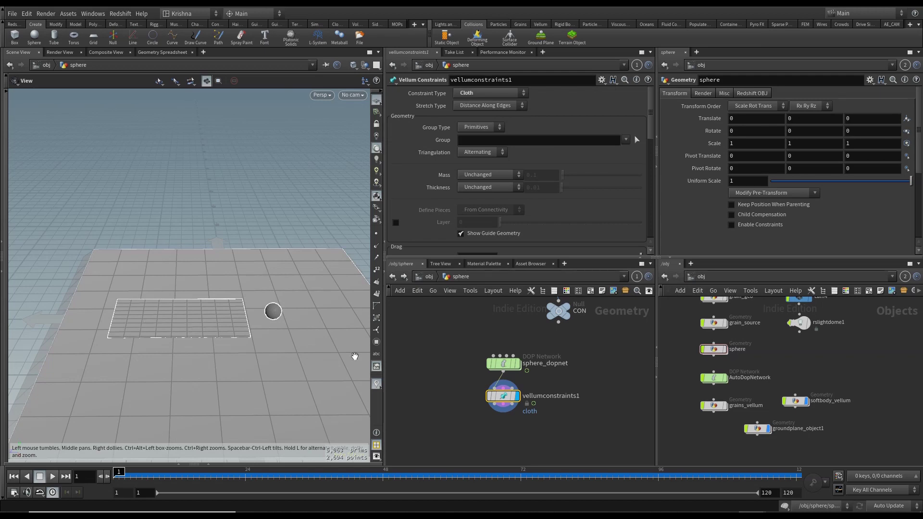
# Step: Pin all points of the cloth constraint to the animation by entering * as its pin points
pyautogui.scroll(-8, 457, 233)
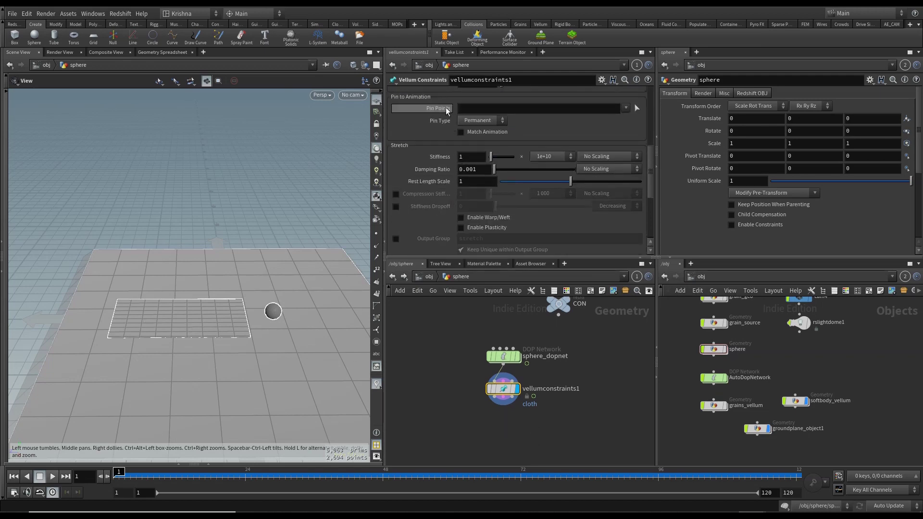
pyautogui.click(514, 109)
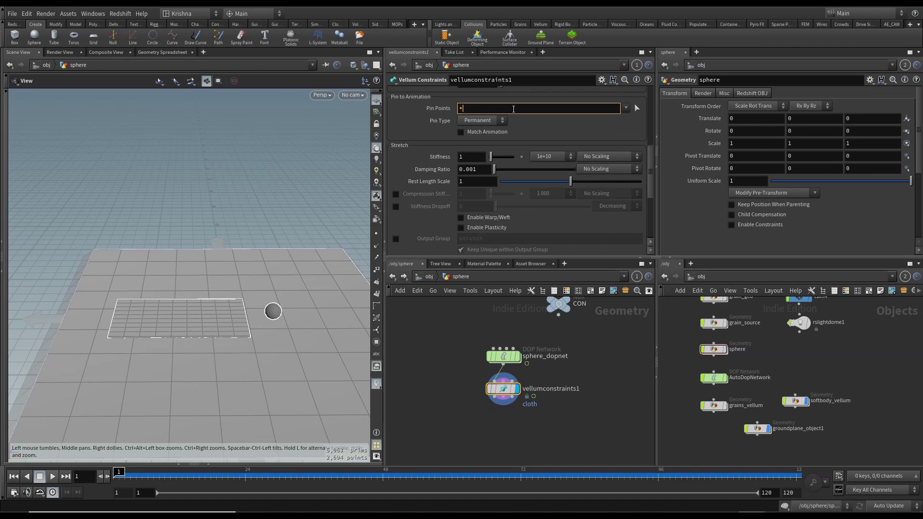
pyautogui.press('Return')
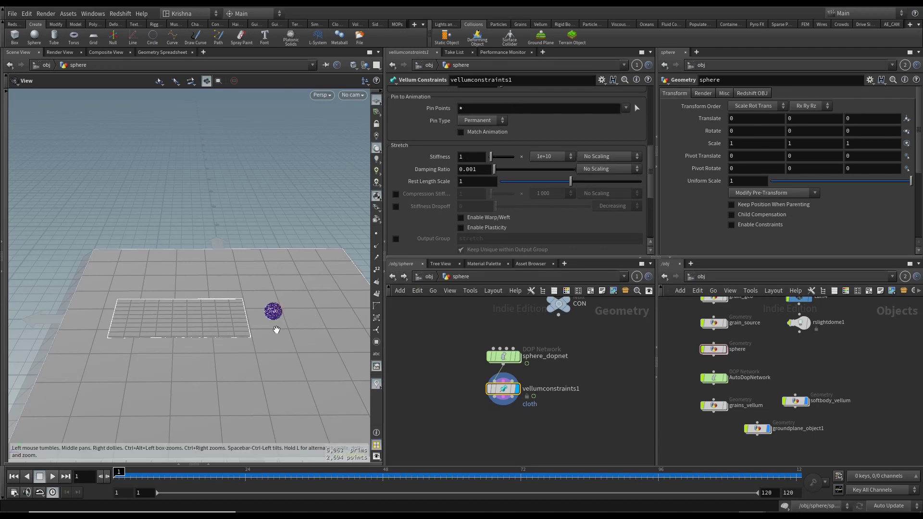
pyautogui.scroll(2, 217, 325)
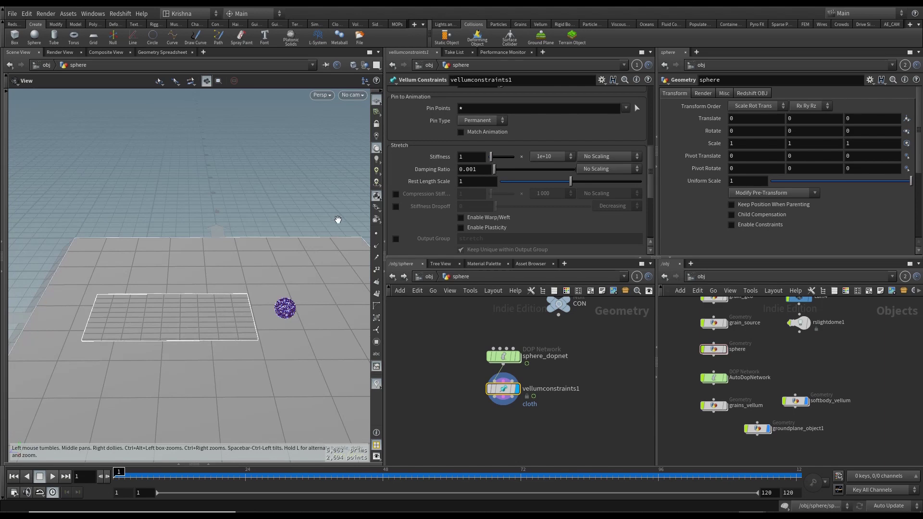
# Step: Bypass the remesh1 node to inspect the pinned points on the original sphere, and re-enable it
pyautogui.scroll(-3, 454, 339)
pyautogui.moveTo(490, 315); pyautogui.dragTo(512, 385, button='middle')
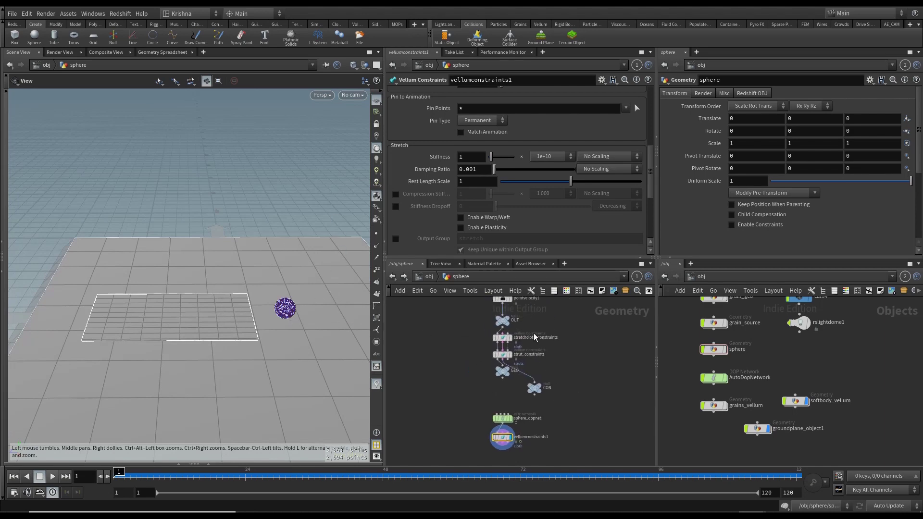
pyautogui.moveTo(546, 320)
pyautogui.mouseDown(button='middle')
pyautogui.moveTo(552, 397)
pyautogui.moveTo(546, 373)
pyautogui.mouseUp(button='middle')
pyautogui.scroll(3, 530, 338)
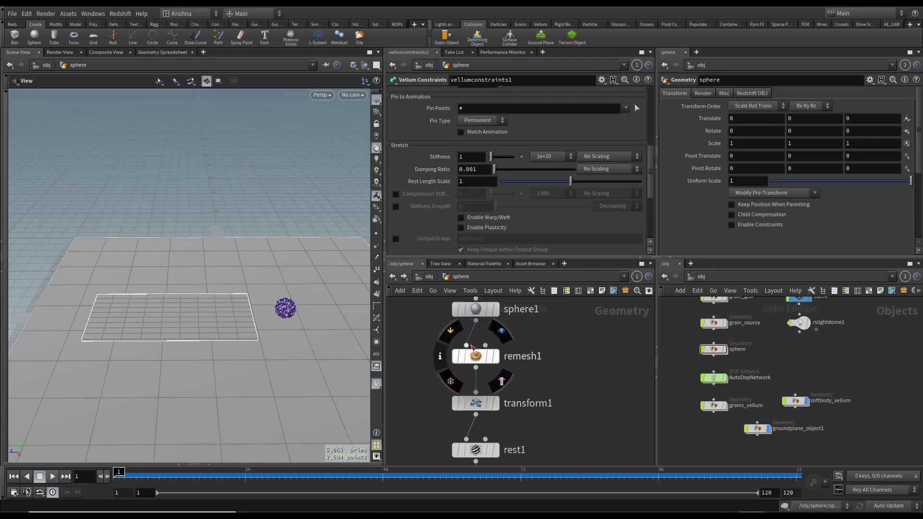
pyautogui.click(450, 330)
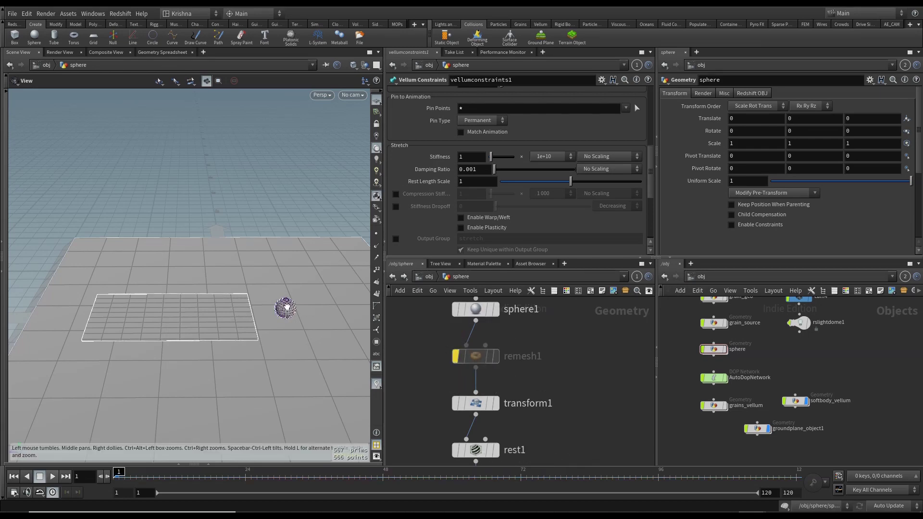
pyautogui.scroll(5, 286, 306)
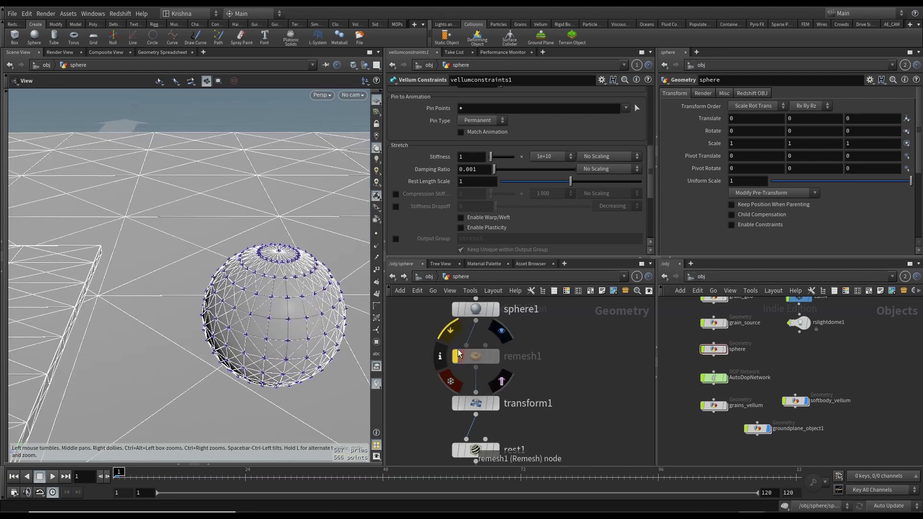
pyautogui.click(457, 354)
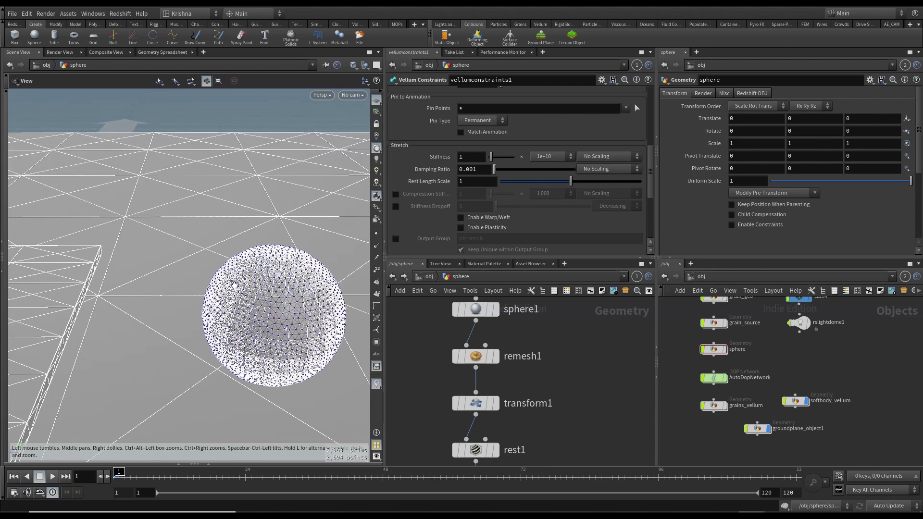
pyautogui.scroll(-10, 244, 283)
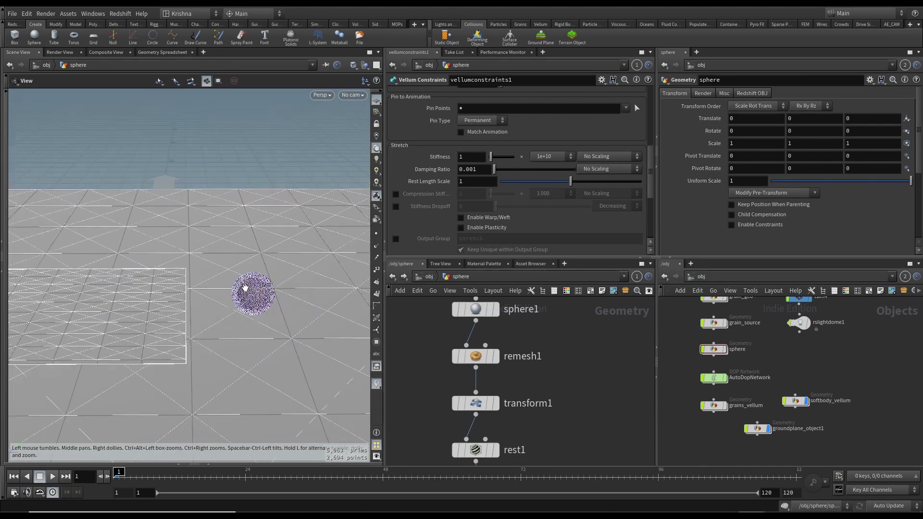
pyautogui.press('h')
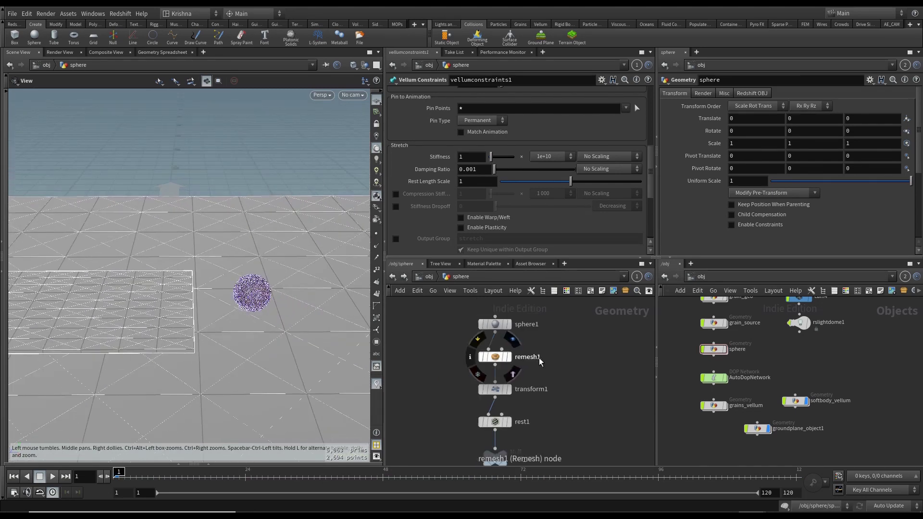
# Step: Enable Match Animation for the pinned points of vellumconstraints1
pyautogui.scroll(-5, 582, 359)
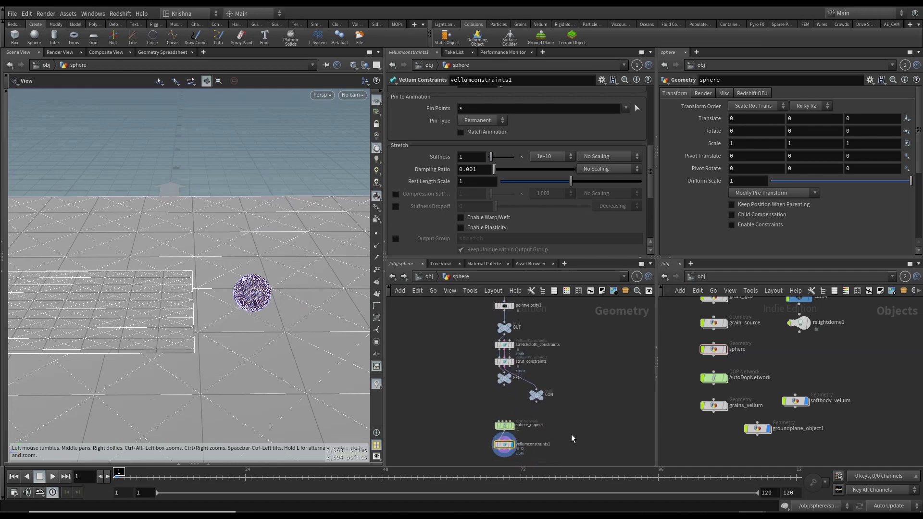
pyautogui.scroll(-2, 464, 224)
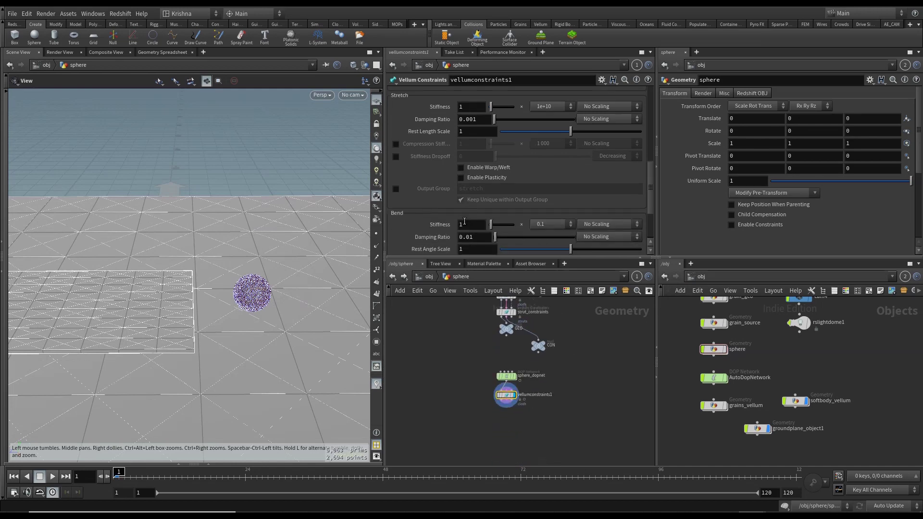
pyautogui.scroll(-2, 454, 209)
pyautogui.scroll(4, 443, 198)
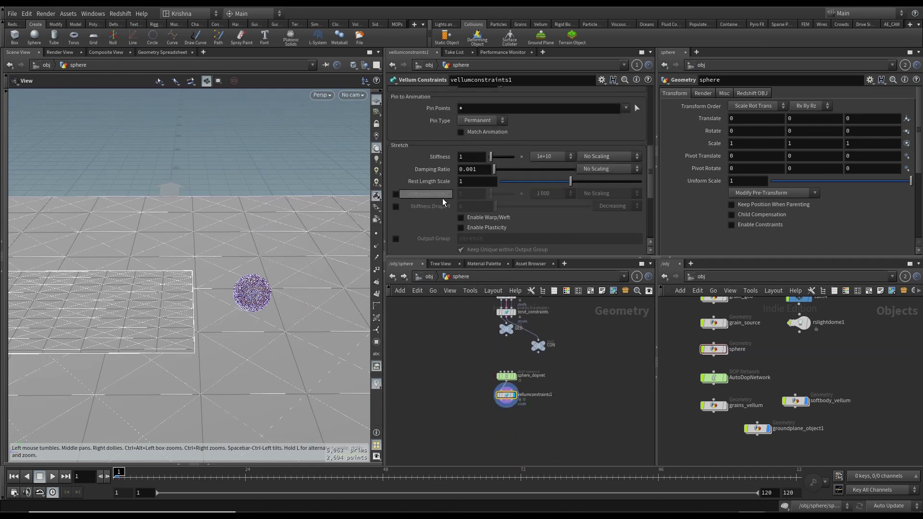
pyautogui.scroll(1, 442, 203)
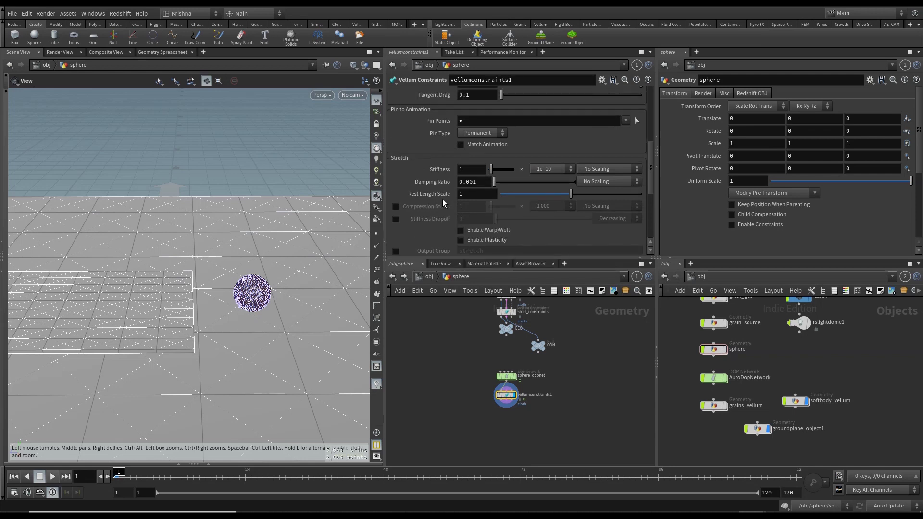
pyautogui.click(460, 145)
pyautogui.moveTo(179, 320); pyautogui.dragTo(264, 331)
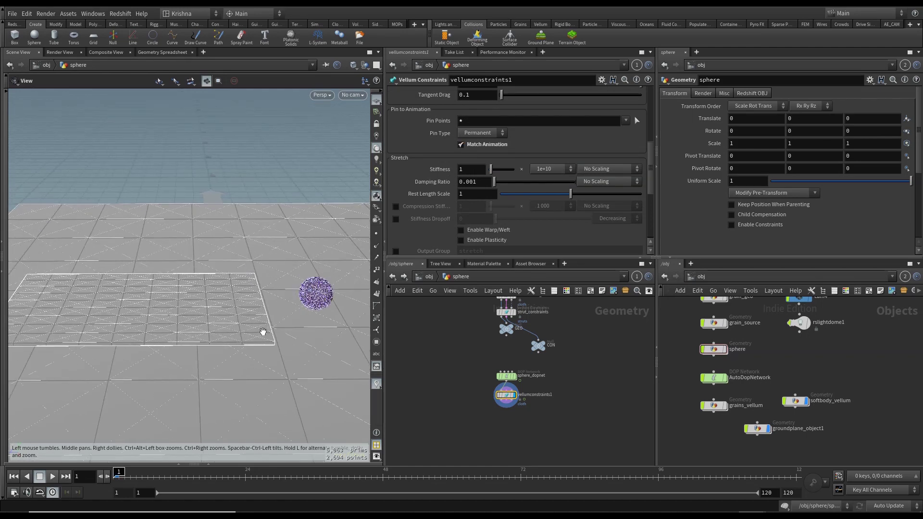
# Step: Add a Null node after vellumconstraints1 and name it GEO1
pyautogui.scroll(2, 512, 411)
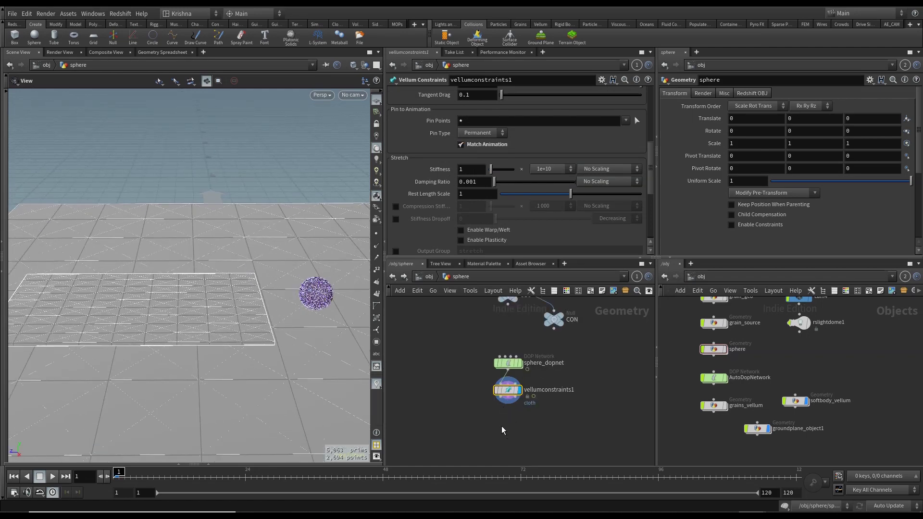
pyautogui.press('Tab')
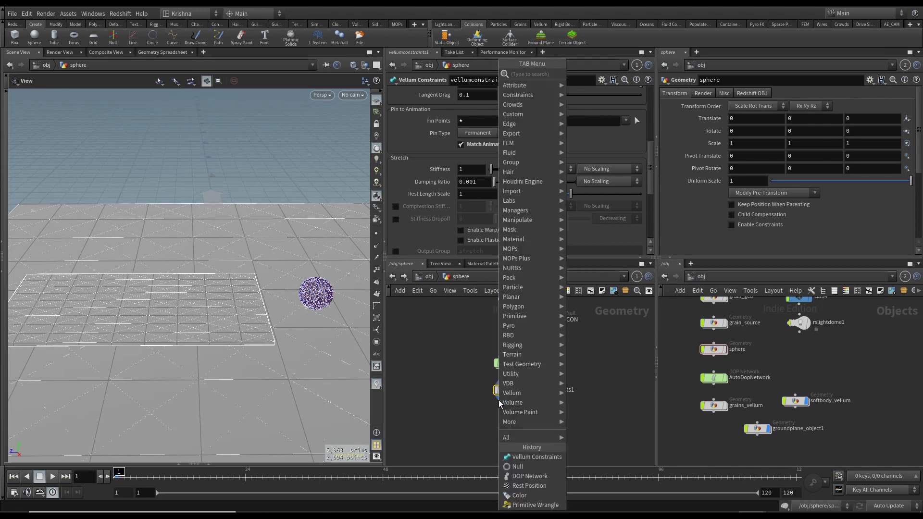
pyautogui.write('null')
pyautogui.press('Return')
pyautogui.click(498, 420)
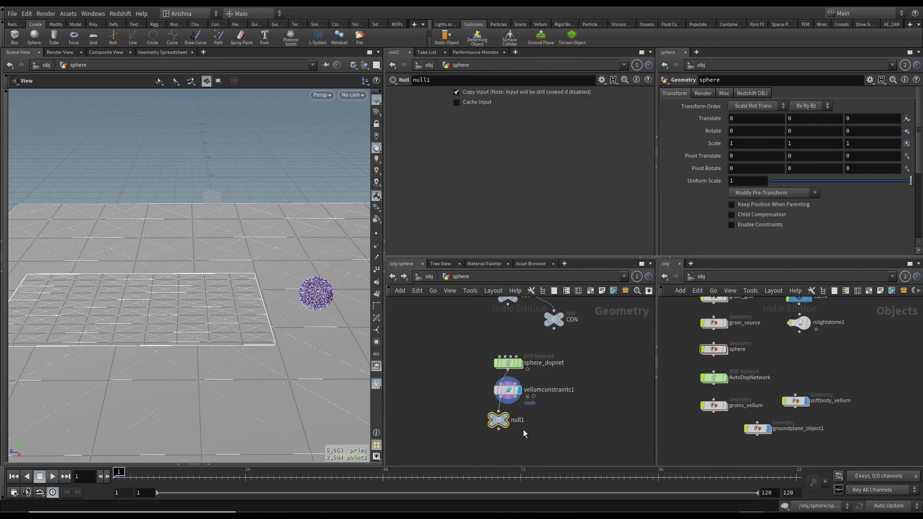
pyautogui.doubleClick(519, 421)
pyautogui.write('GEO1')
pyautogui.press('Return')
# Step: Duplicate the GEO1 null, connect the copy to the constraints output of vellumconstraints1 and rename it CON1
pyautogui.moveTo(495, 424); pyautogui.dragTo(536, 421)
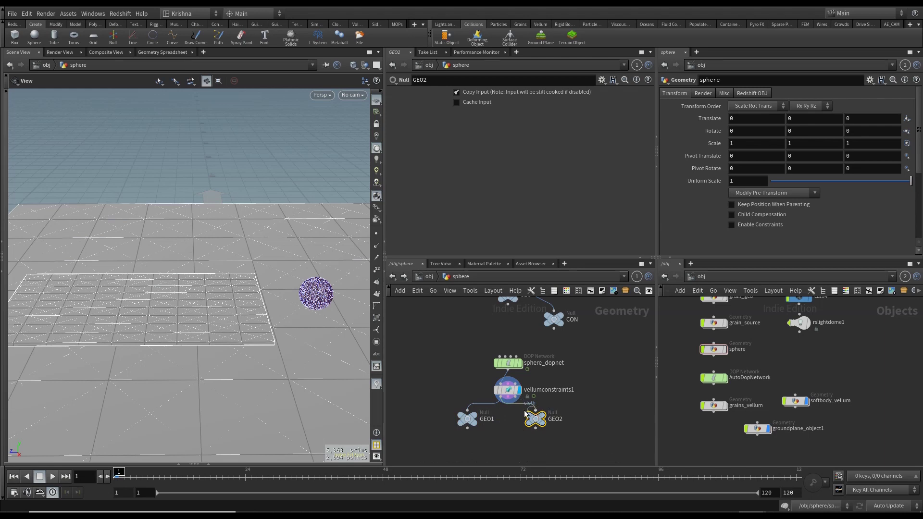
pyautogui.click(508, 397)
pyautogui.click(535, 411)
pyautogui.doubleClick(555, 419)
pyautogui.write('CO')
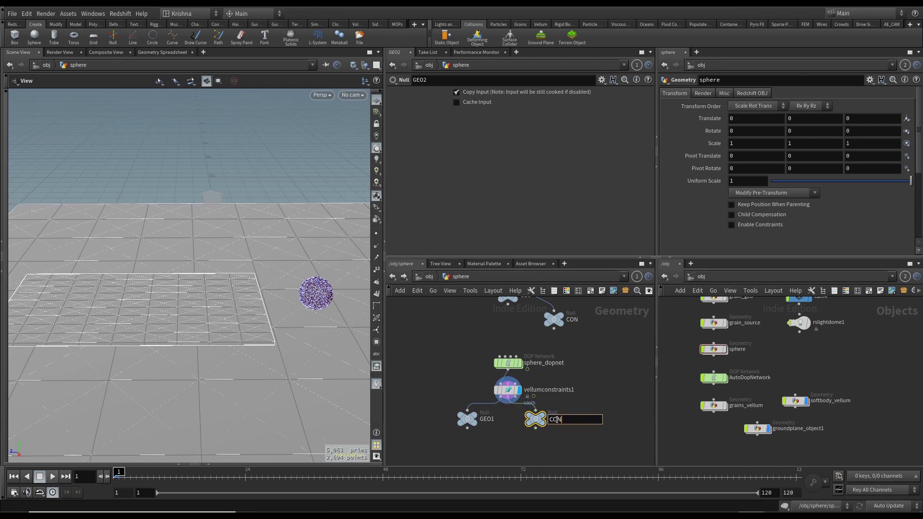
pyautogui.write('N')
pyautogui.press('Return')
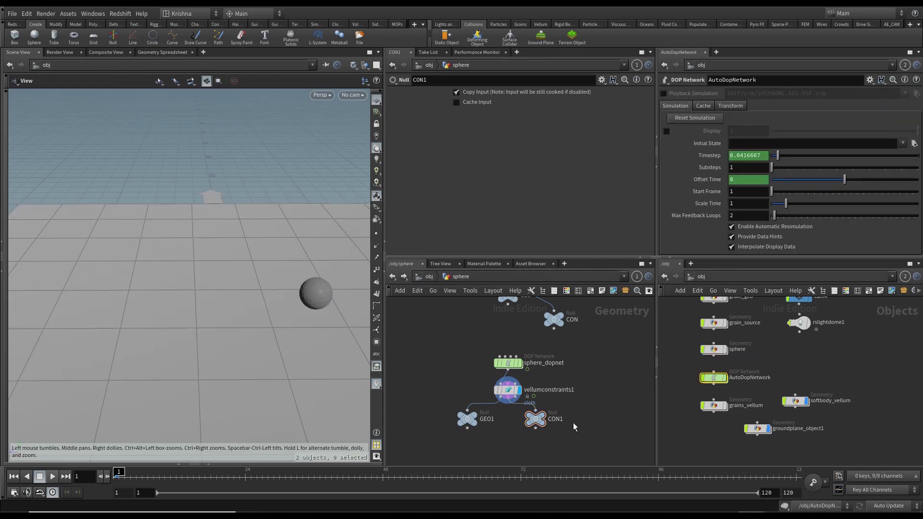
# Step: Switch the display between the GEO1 and CON1 nulls, ending on GEO1
pyautogui.click(474, 416)
pyautogui.click(541, 414)
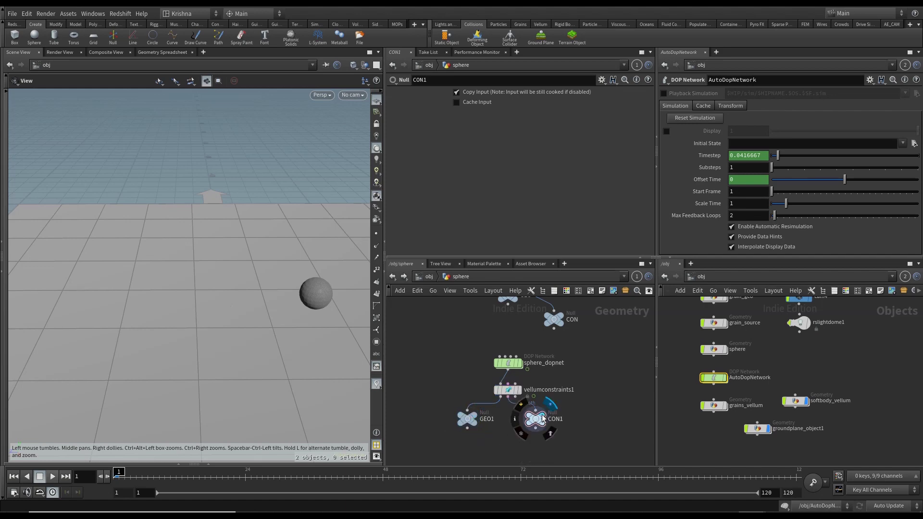
pyautogui.click(474, 415)
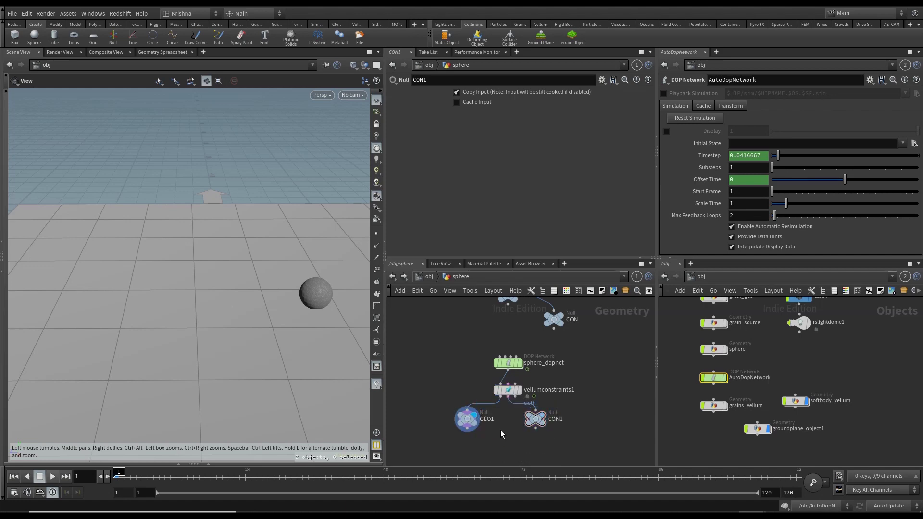